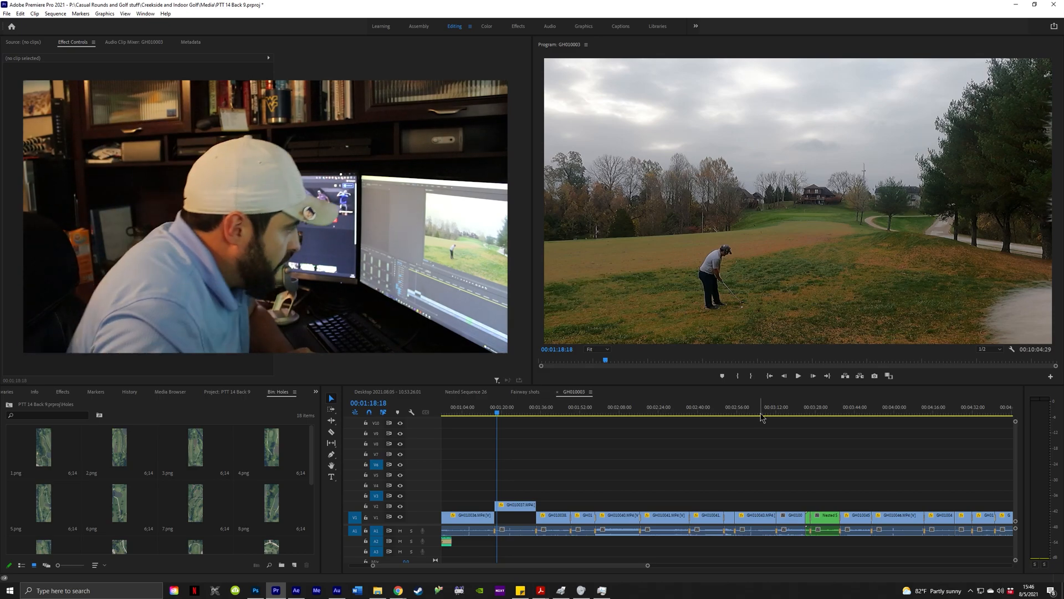
# - Play the sequence to the golfer's setup just before the shot and split clip GH010037 at 00:01:23:19
pyautogui.scroll(3, 526, 474)
pyautogui.click(481, 413)
pyautogui.press('space')
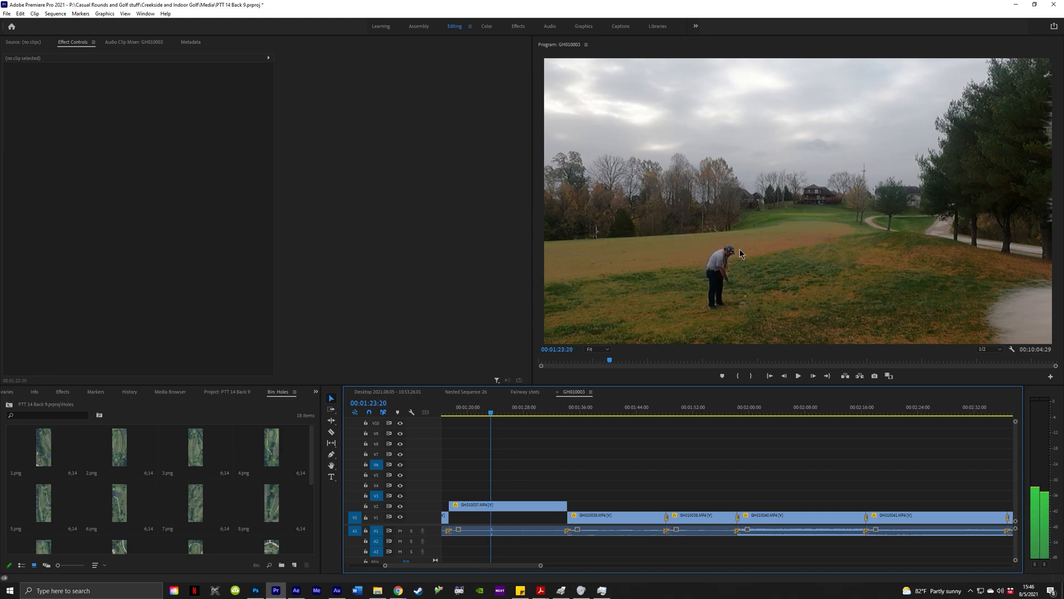
pyautogui.press('space')
pyautogui.press('c')
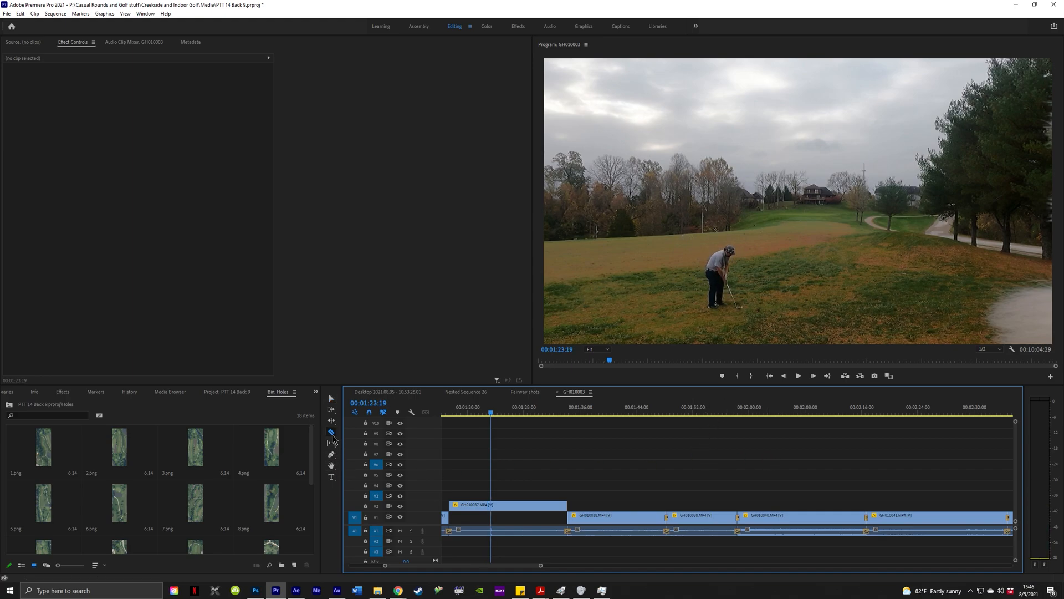
pyautogui.click(492, 506)
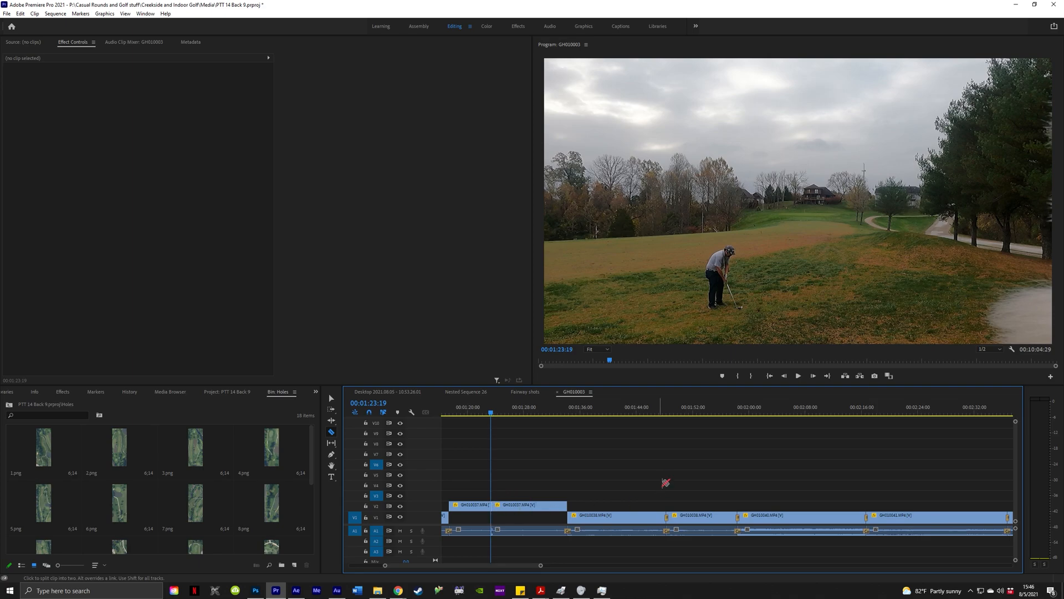
# - Play past the shot to 00:01:33:02 and split clip GH010037 there too
pyautogui.press('space')
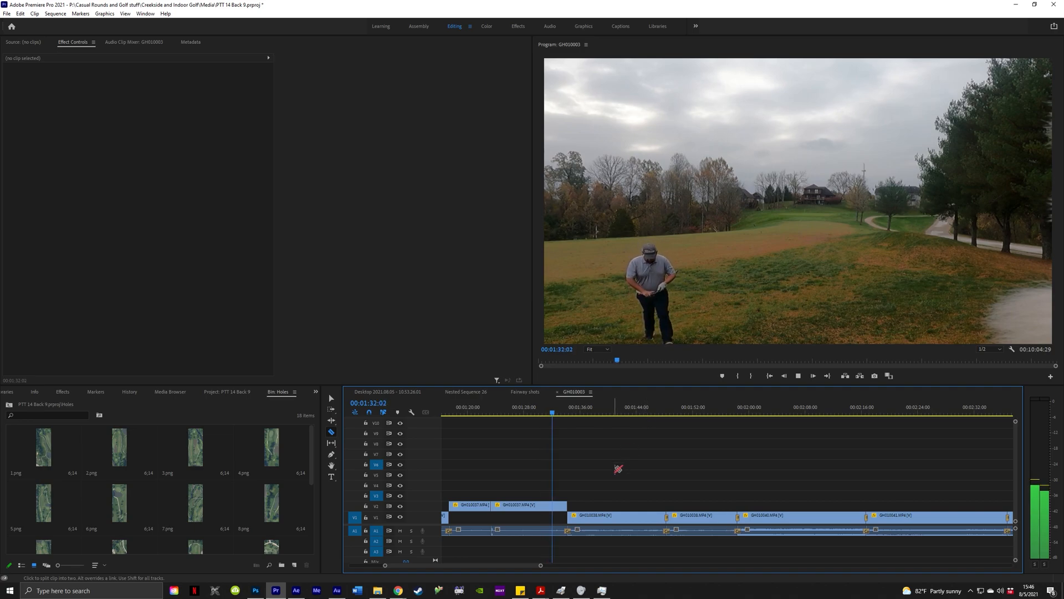
pyautogui.press('space')
pyautogui.press('space')
pyautogui.press('space')
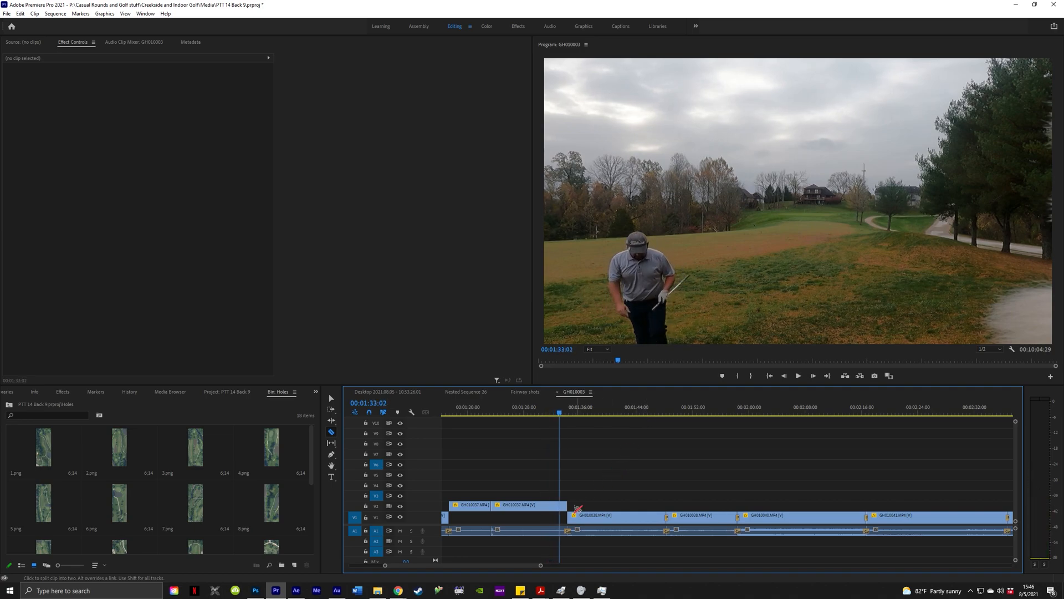
pyautogui.press('v')
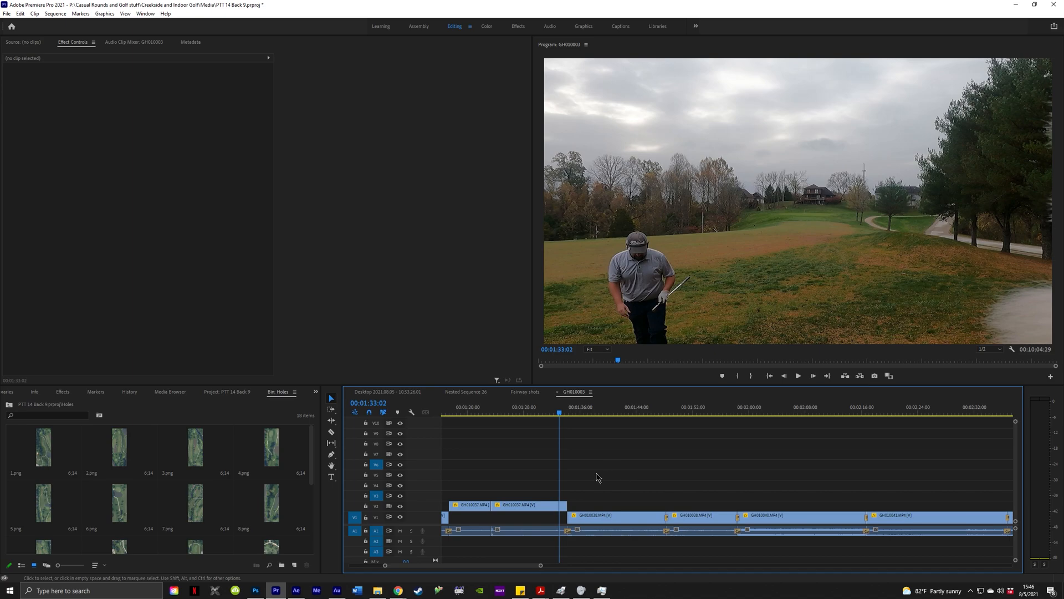
# - Replace the isolated shot segment of GH010037 with an After Effects composition and switch to After Effects
pyautogui.click(511, 511)
pyautogui.rightClick(510, 511)
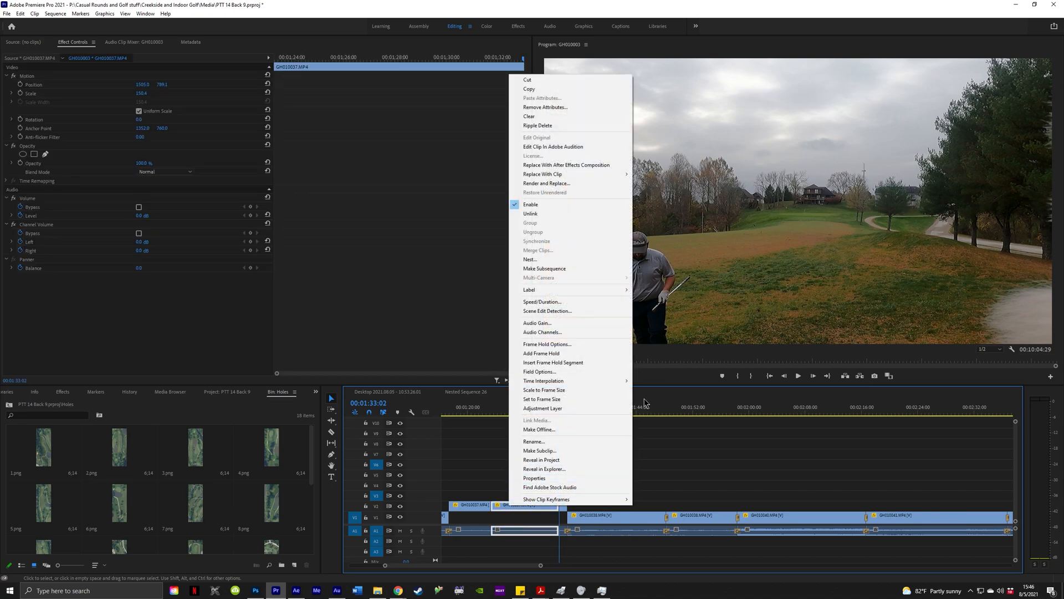
pyautogui.click(585, 169)
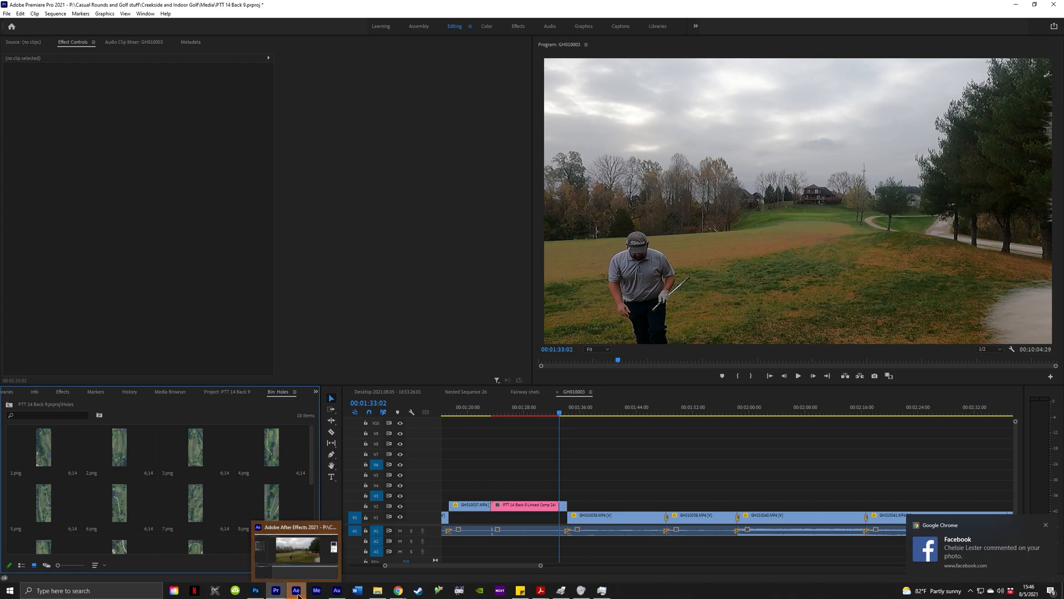
pyautogui.click(302, 594)
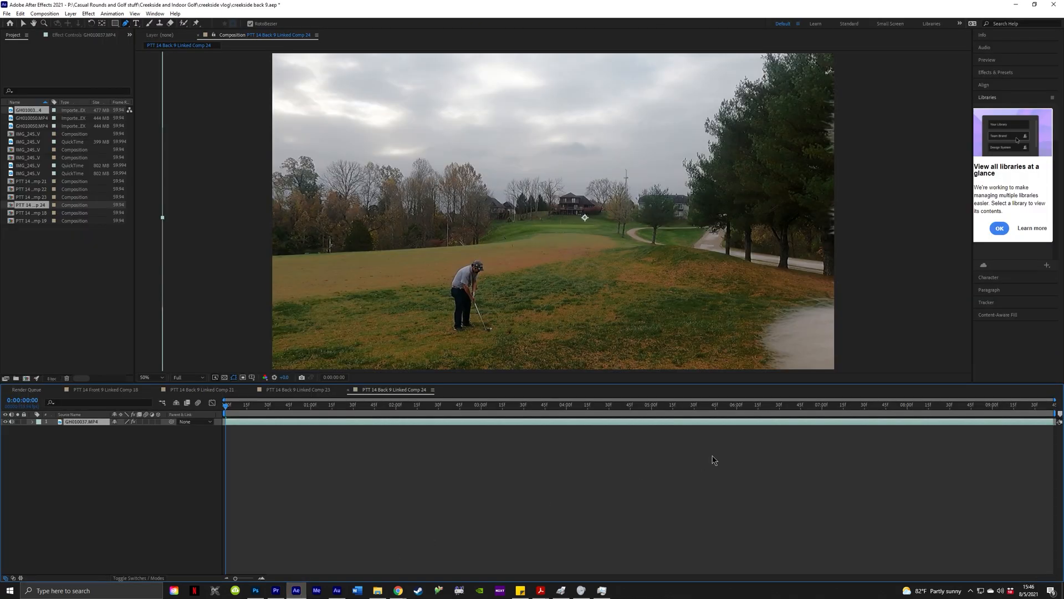
# - Copy Shape Layer 1 from PTT 14 Back 9 Linked Comp 23 and paste it into Linked Comp 24
pyautogui.click(305, 390)
pyautogui.click(58, 430)
pyautogui.click(40, 428)
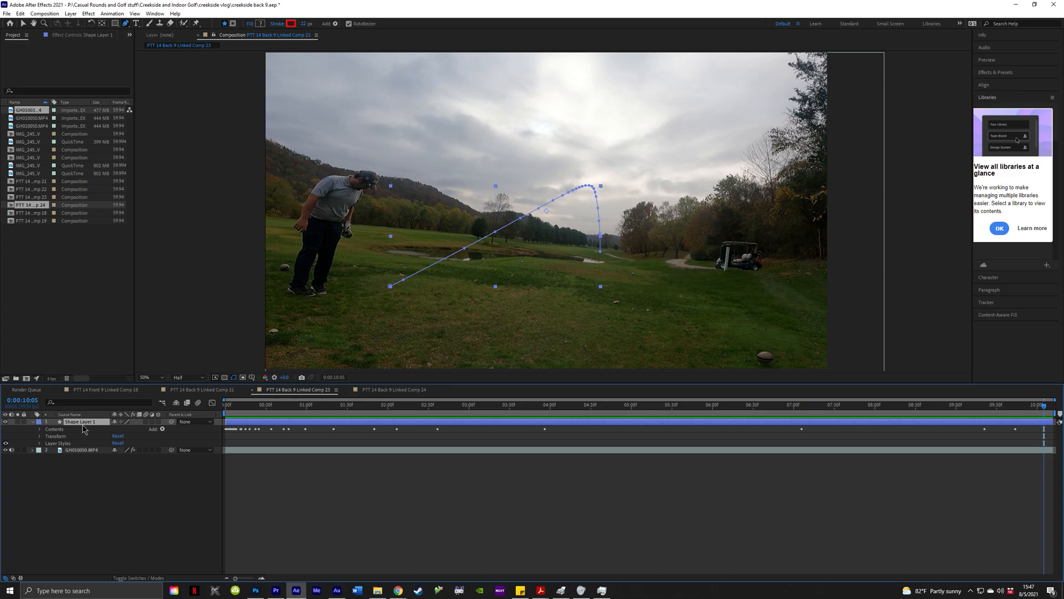
pyautogui.hotkey('ctrl', 'c')
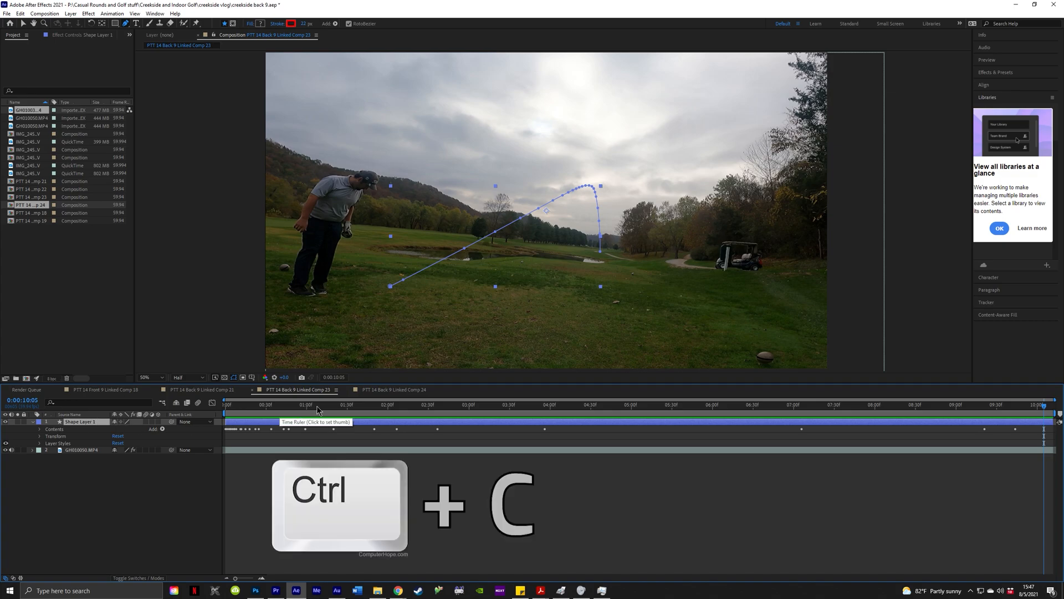
pyautogui.click(386, 391)
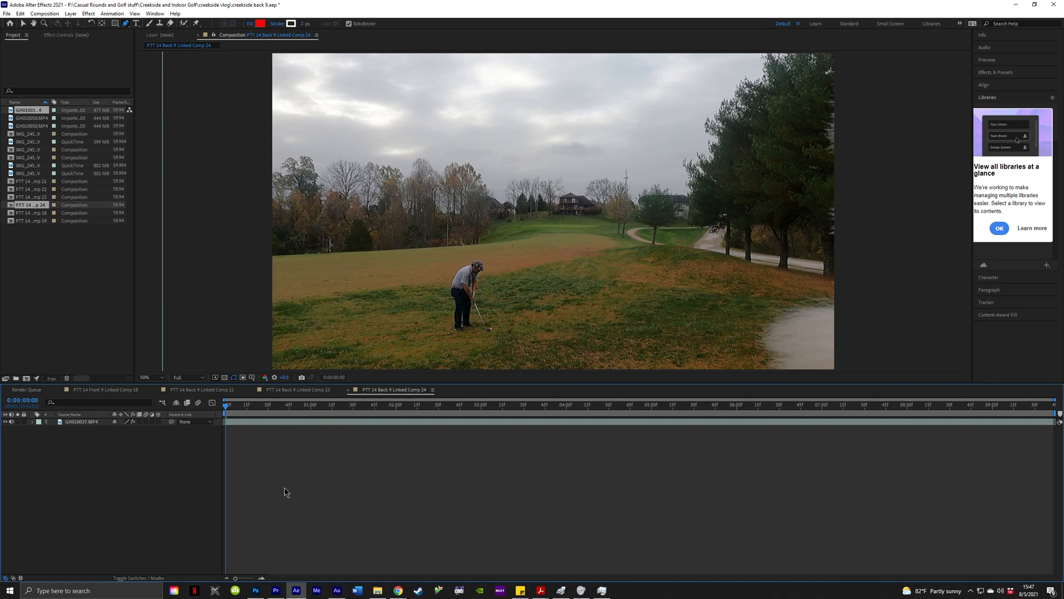
pyautogui.hotkey('ctrl', 'v')
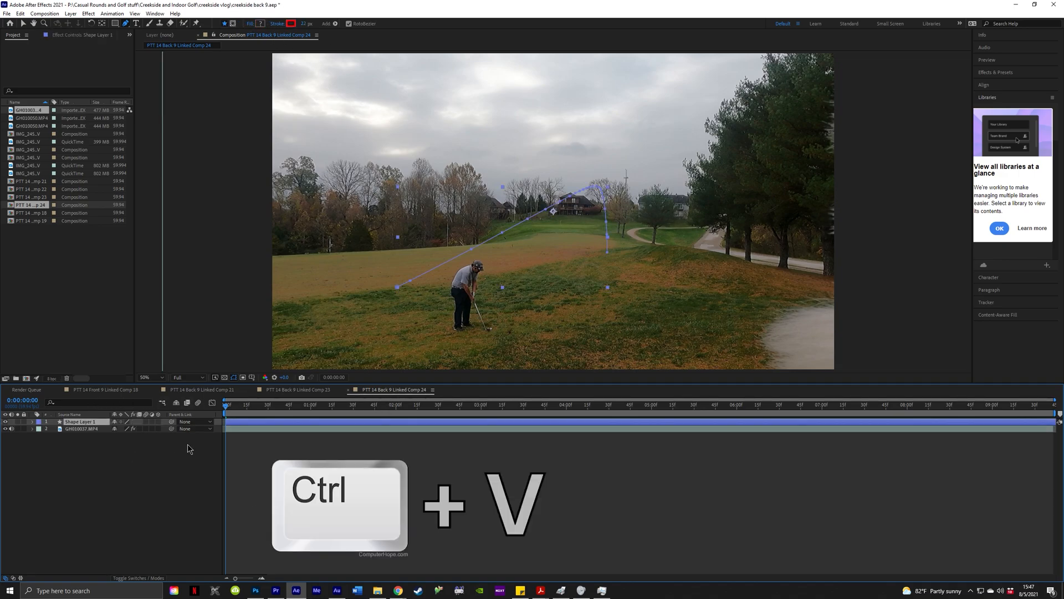
pyautogui.click(32, 421)
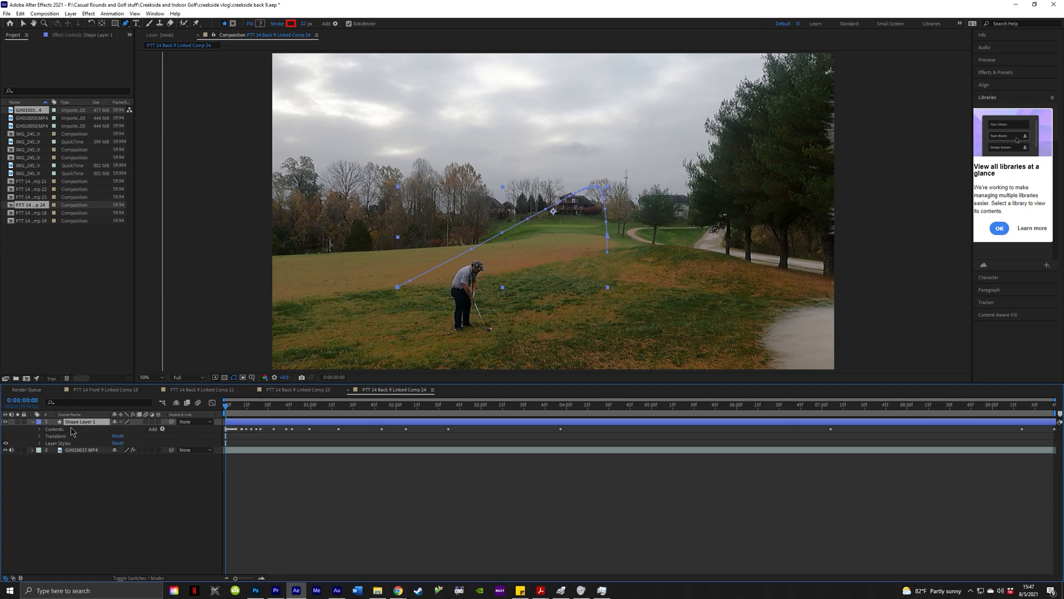
# - Start a new pen path at the golf ball and delete the old Shape 2 and Trim Paths 1 from Shape Layer 1
pyautogui.scroll(4, 499, 333)
pyautogui.click(474, 333)
pyautogui.click(40, 430)
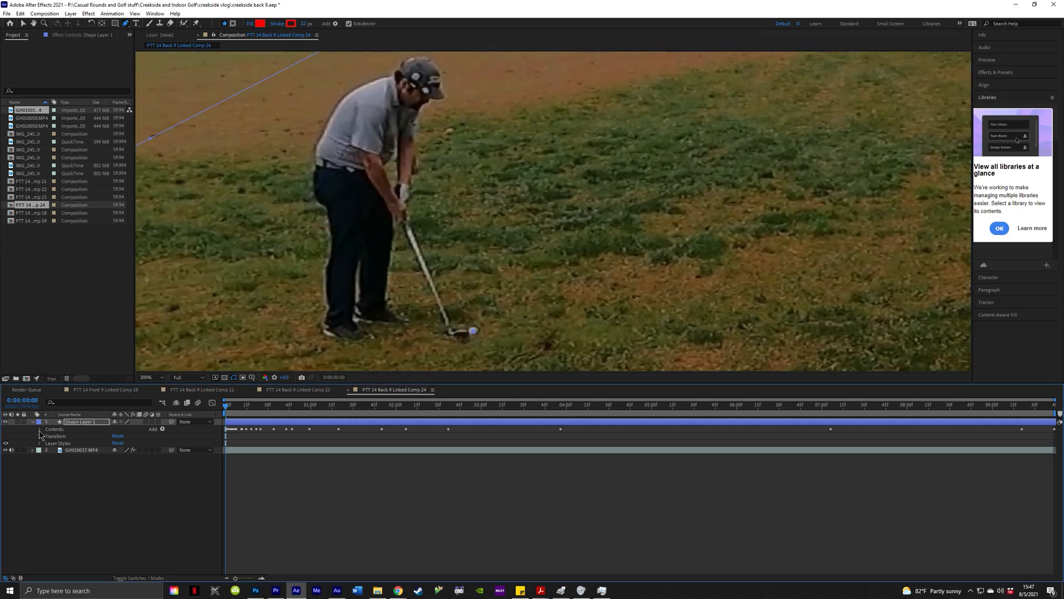
pyautogui.click(74, 436)
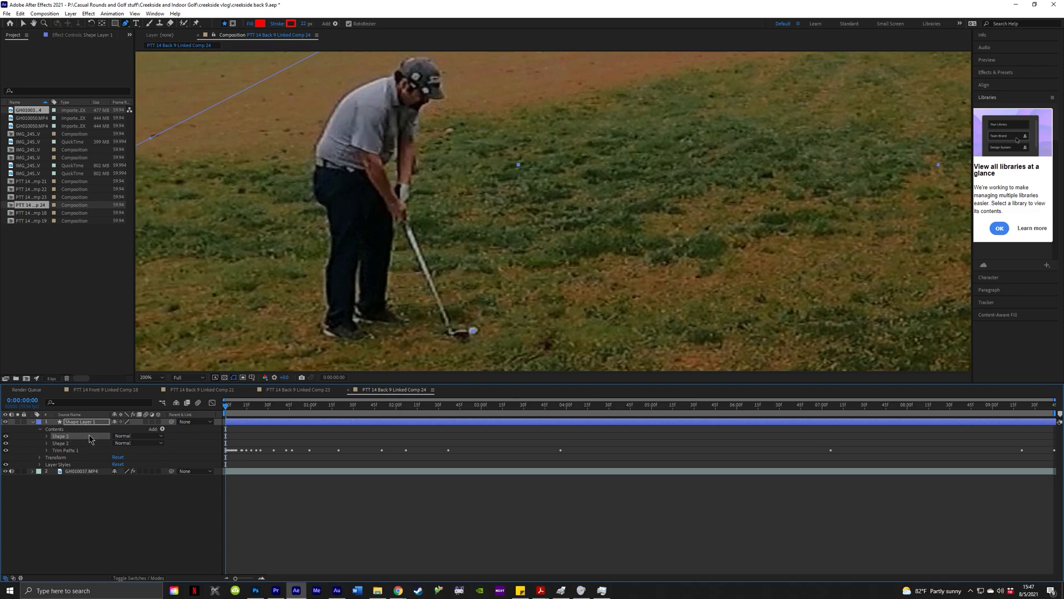
pyautogui.press(',')
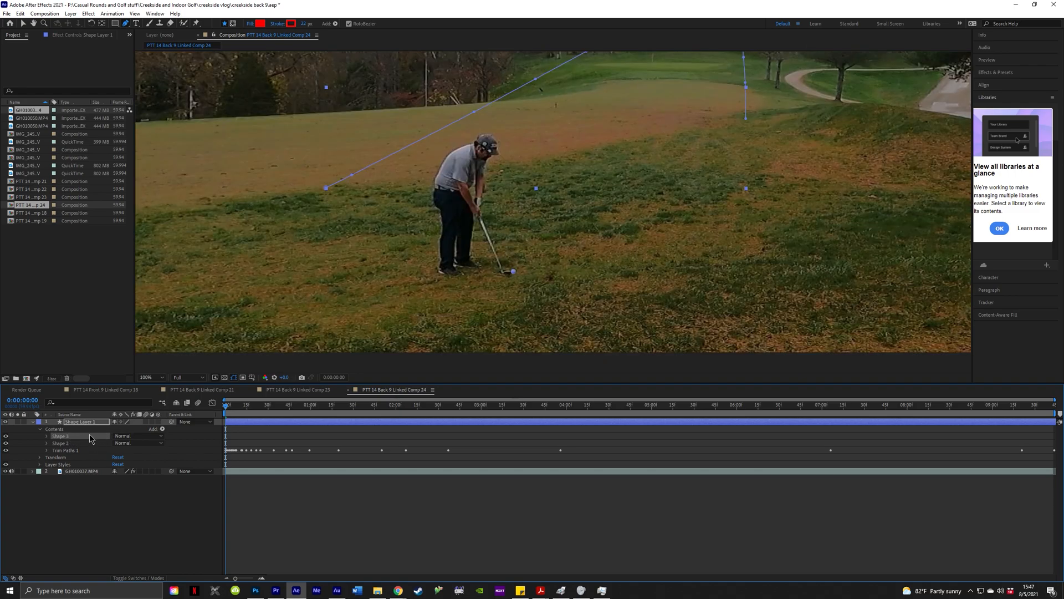
pyautogui.click(70, 444)
pyautogui.press('Delete')
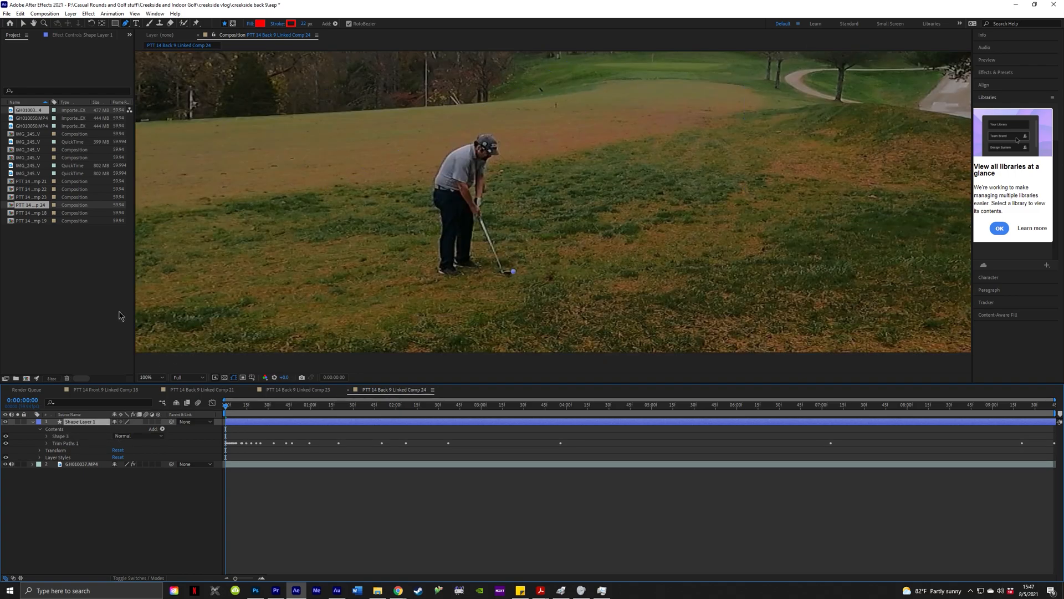
pyautogui.click(82, 444)
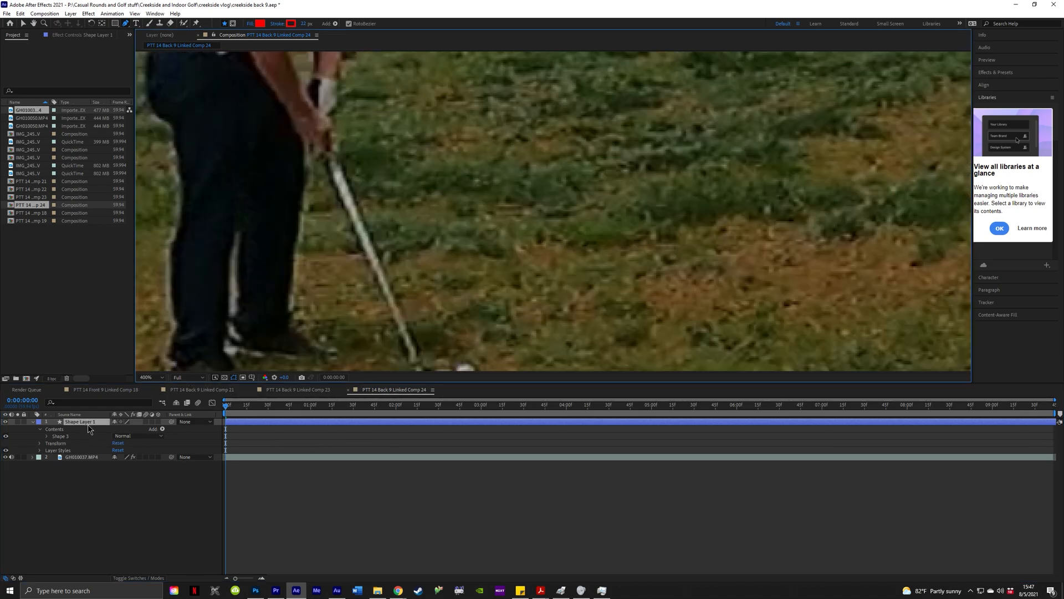
# - In Shape 3, set the tracer's starting point on the ball and add a point on the ball one frame after impact
pyautogui.click(88, 424)
pyautogui.moveTo(387, 294); pyautogui.dragTo(429, 238)
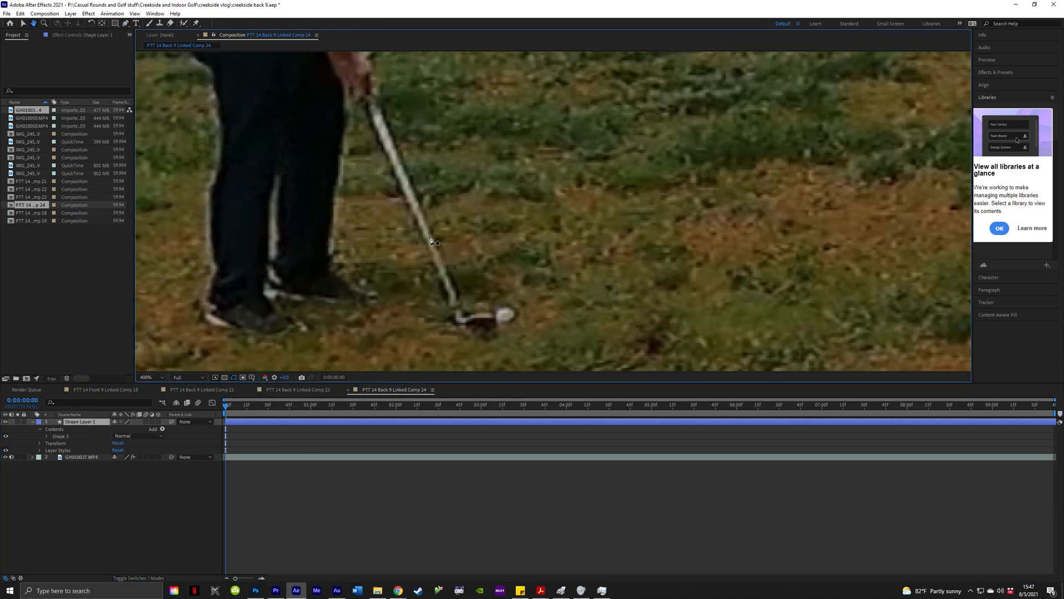
pyautogui.click(70, 438)
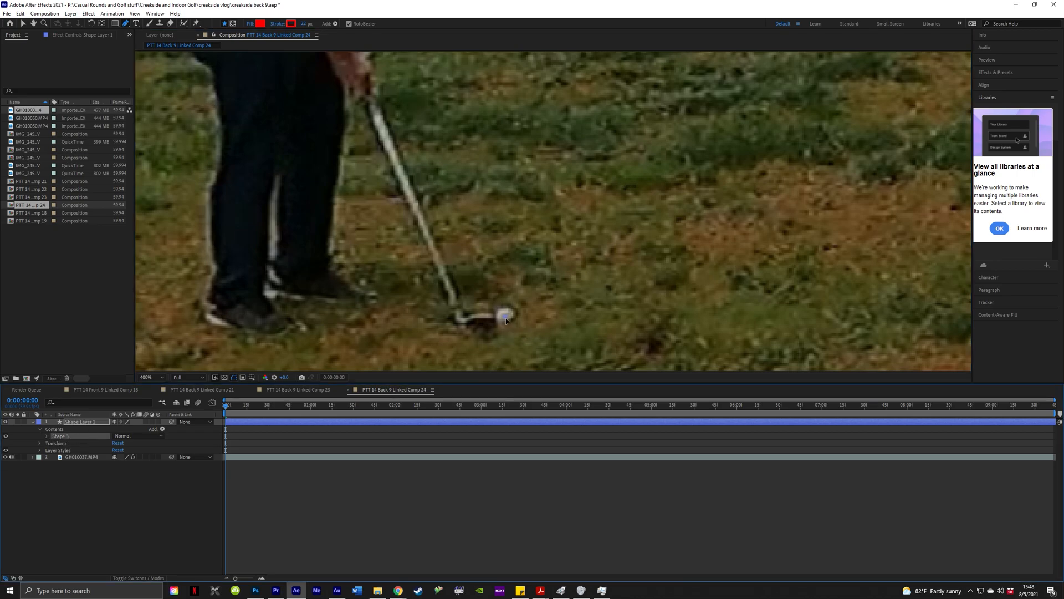
pyautogui.click(505, 321)
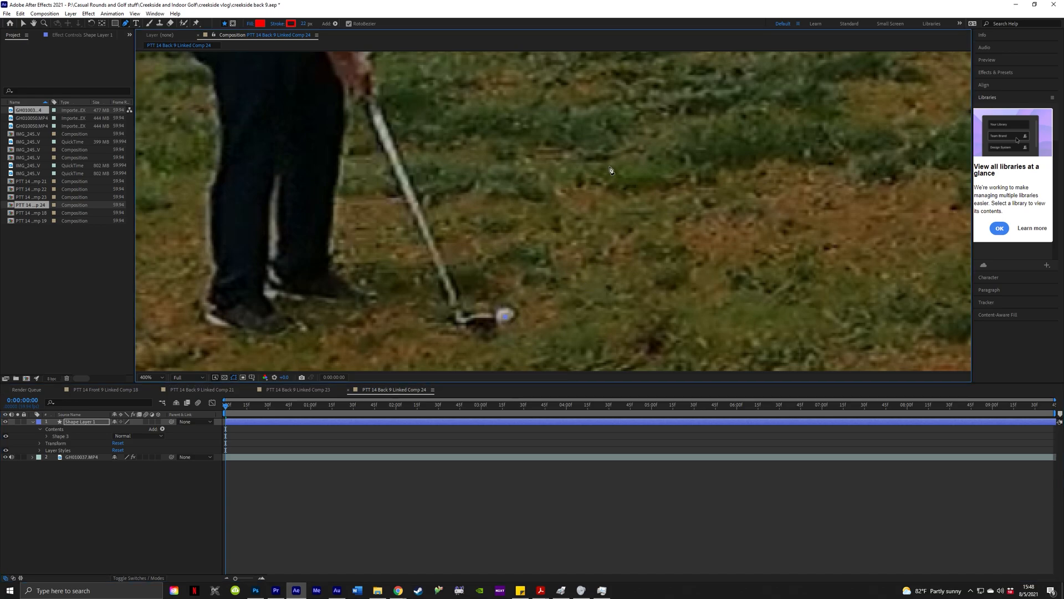
pyautogui.press('pagedown')
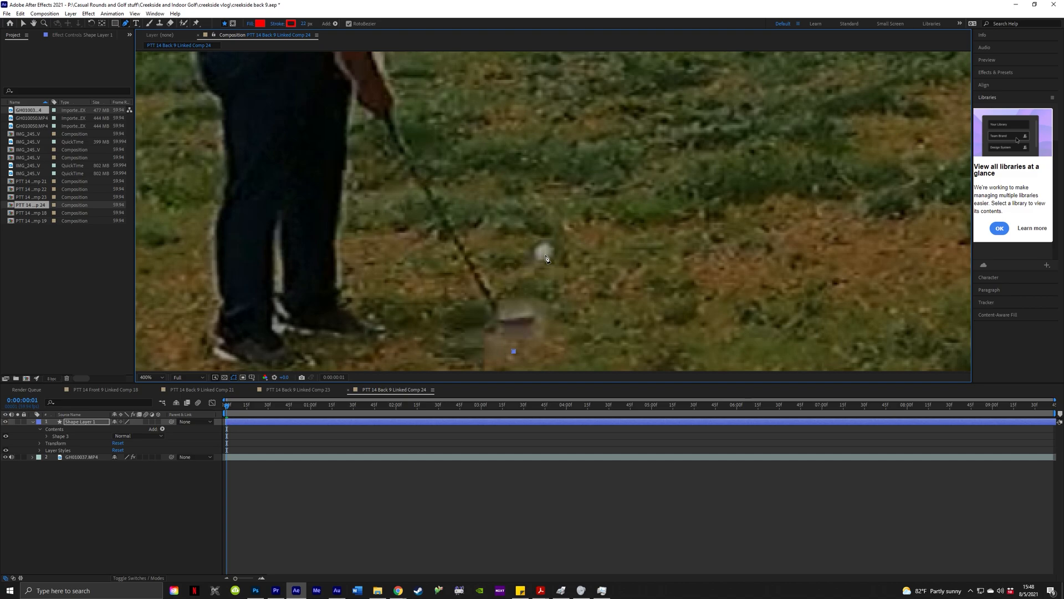
pyautogui.click(544, 254)
# - Extend the tracer path over the rough, adding points on the ball up to 0:00:00:04
pyautogui.moveTo(614, 210); pyautogui.dragTo(611, 294)
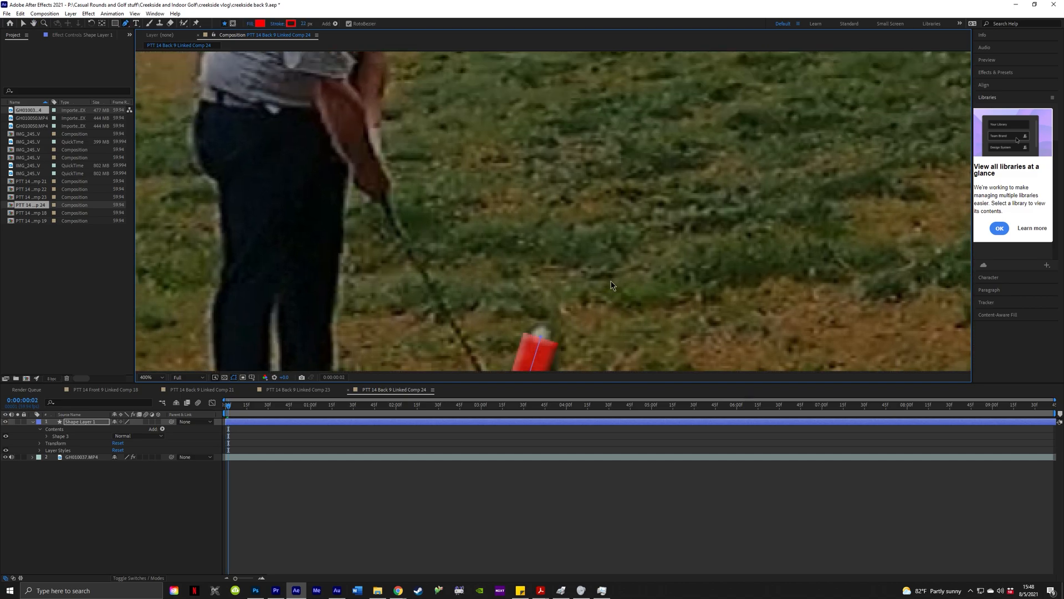
pyautogui.press('pagedown')
pyautogui.click(580, 211)
pyautogui.moveTo(695, 163); pyautogui.dragTo(657, 300)
pyautogui.press('pagedown')
pyautogui.press('pagedown')
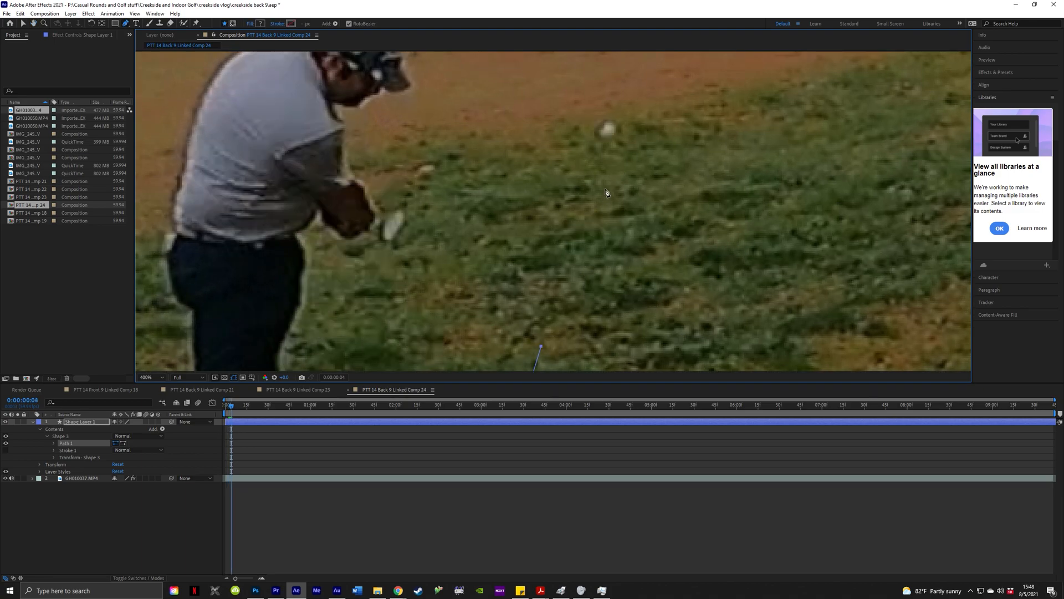
pyautogui.press('pagedown')
pyautogui.press('pagedown')
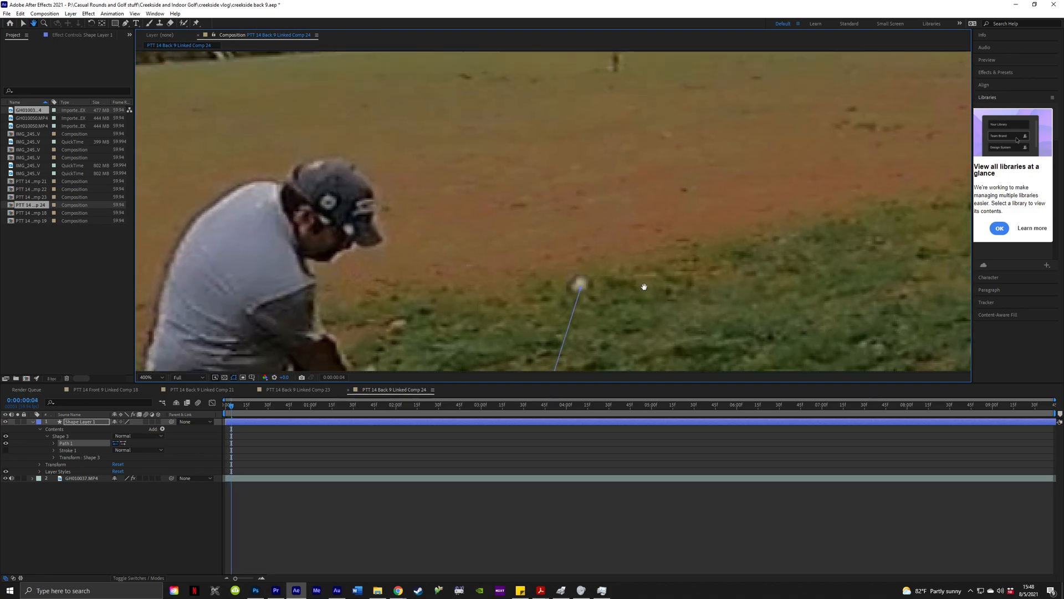
# - Continue the tracer path across the fairway, with a point on the ball at 0:00:00:10
pyautogui.press('pagedown')
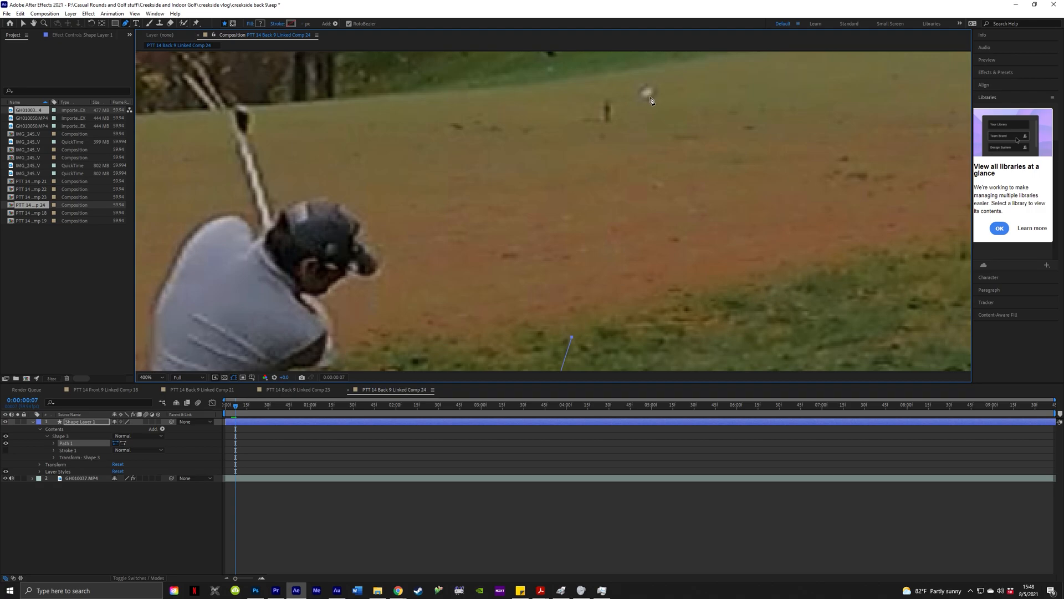
pyautogui.press('pagedown')
pyautogui.press('pagedown')
pyautogui.press('pagedown')
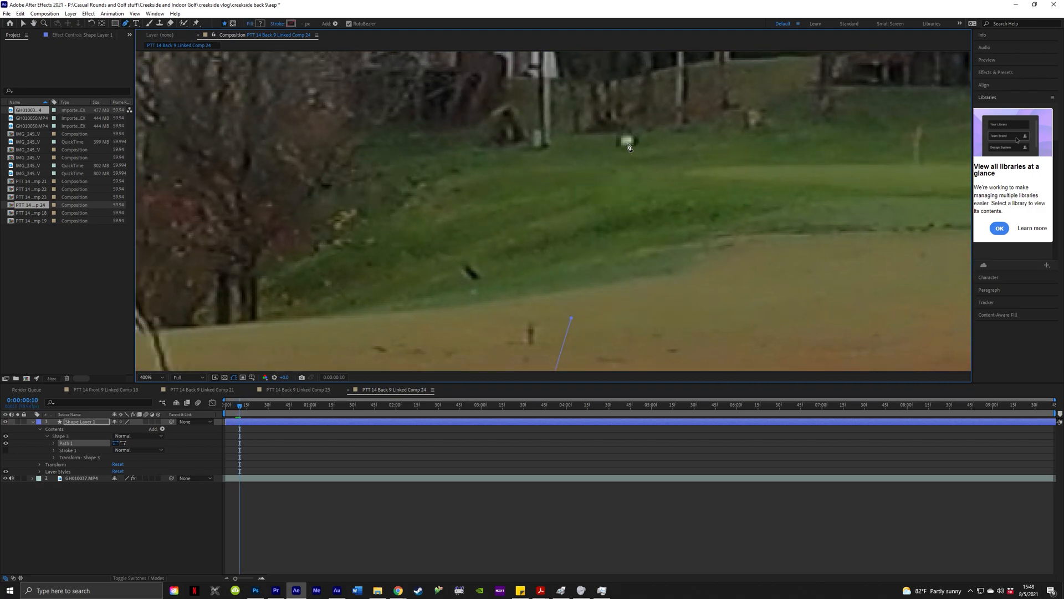
pyautogui.click(627, 141)
# - Add a tracer point on the ball in front of the evergreens between the houses at 0:00:00:13
pyautogui.press('pagedown')
pyautogui.press('pagedown')
pyautogui.press('pagedown')
pyautogui.press('pagedown')
pyautogui.press('pageup')
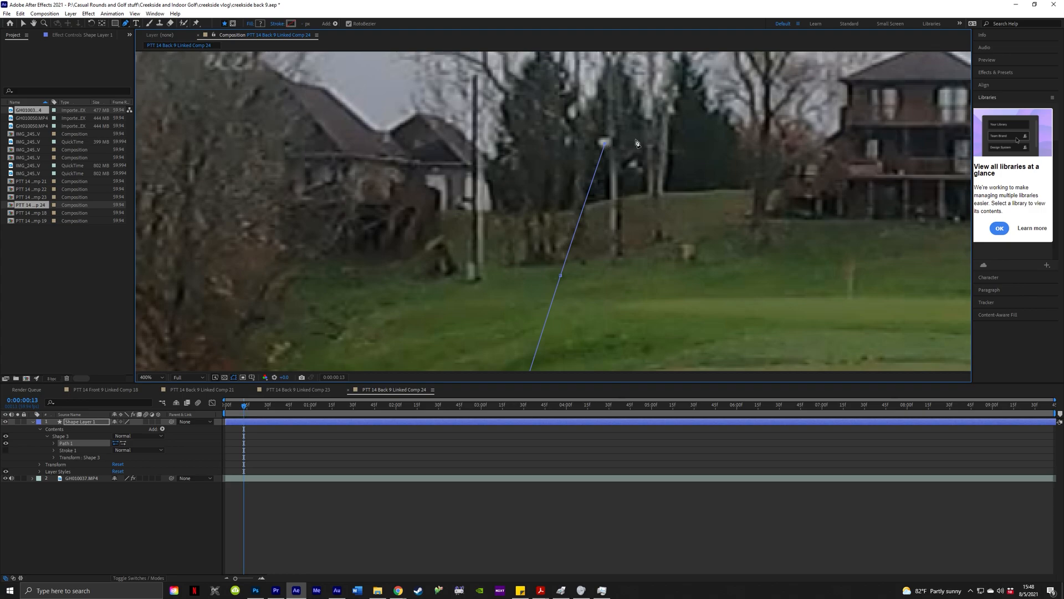
# - Advance through the frames and extend the tracer path on the ball up past the bare trees
pyautogui.press('pagedown')
pyautogui.press('pagedown')
pyautogui.press('pagedown')
pyautogui.press('pagedown')
pyautogui.press('pagedown')
pyautogui.press('pagedown')
pyautogui.press('pagedown')
pyautogui.press('pagedown')
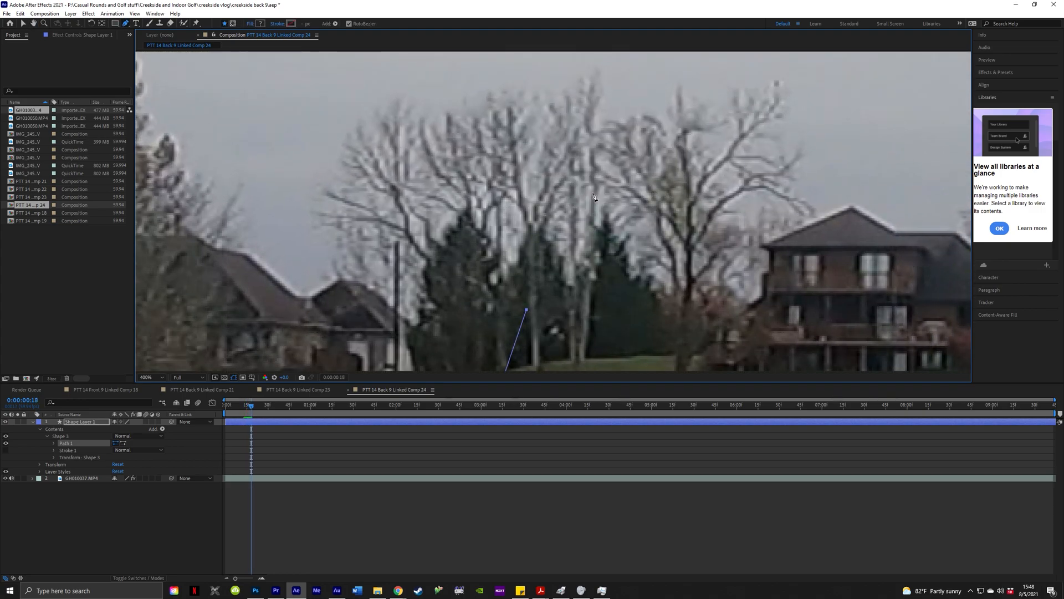
pyautogui.press('pagedown')
pyautogui.press('pagedown')
pyautogui.press('pagedown')
pyautogui.press('pagedown')
pyautogui.press('pagedown')
pyautogui.press('pagedown')
pyautogui.press('pagedown')
pyautogui.press('pagedown')
pyautogui.press('pagedown')
pyautogui.press('pagedown')
pyautogui.press('pagedown')
pyautogui.press('pagedown')
pyautogui.press('pagedown')
pyautogui.press('pagedown')
pyautogui.press('pagedown')
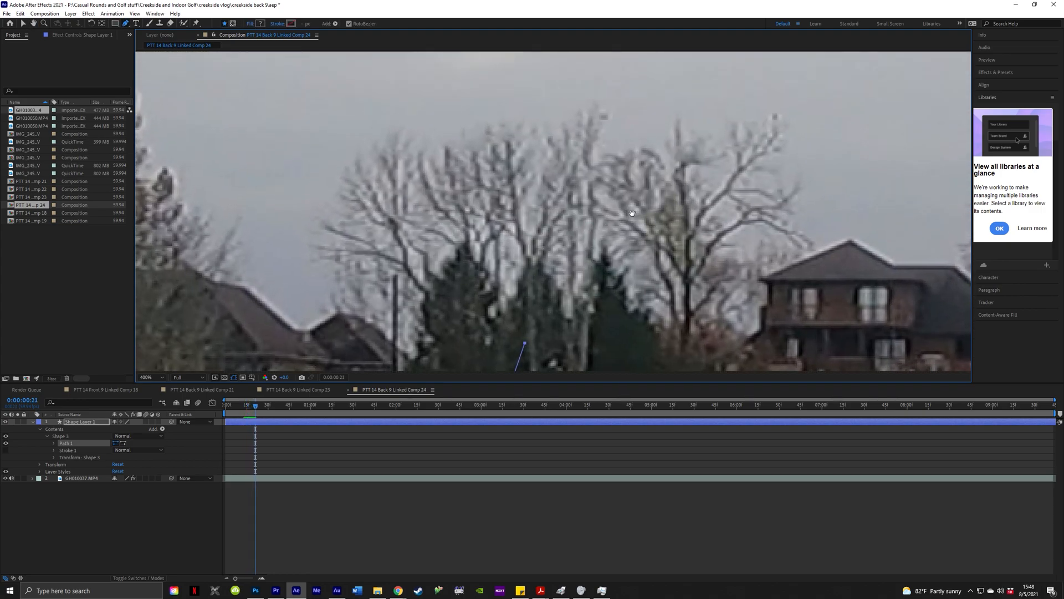
pyautogui.click(503, 154)
# - Follow the ball into the sky and extend the tracer path to its position at 0:00:00:50
pyautogui.press('pagedown')
pyautogui.press('pagedown')
pyautogui.press('pagedown')
pyautogui.press('pagedown')
pyautogui.press('pagedown')
pyautogui.press('pagedown')
pyautogui.press('pagedown')
pyautogui.press('pagedown')
pyautogui.press('pagedown')
pyautogui.press('pagedown')
pyautogui.press('pagedown')
pyautogui.press('pagedown')
pyautogui.press('pagedown')
pyautogui.press('pagedown')
pyautogui.press('pagedown')
pyautogui.click(496, 136)
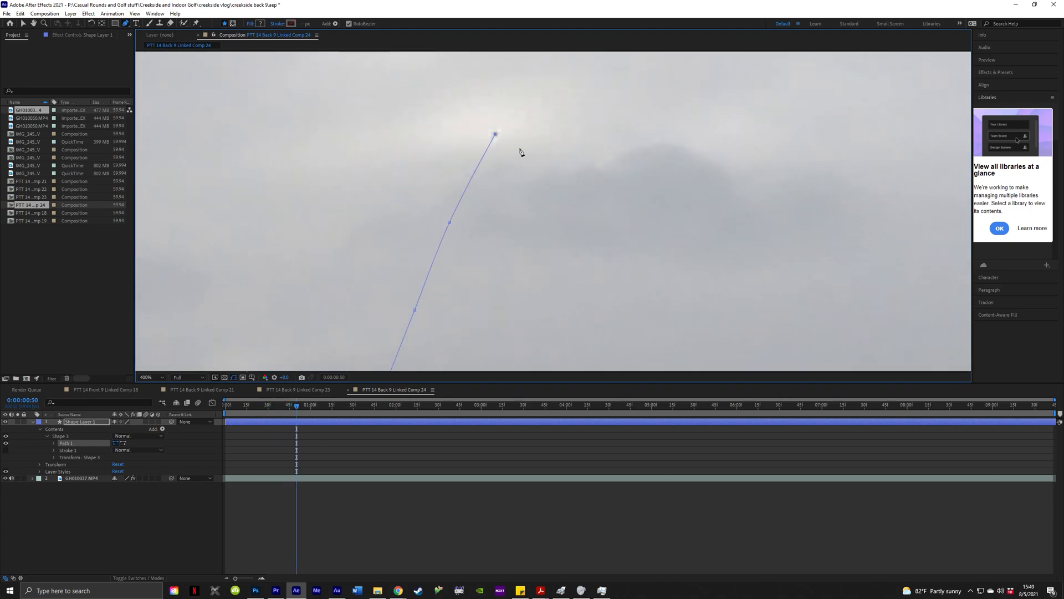
# - Add two more tracer points in the sky, following the ball beyond the 0:00:00:50 point
pyautogui.press('pagedown')
pyautogui.press('pagedown')
pyautogui.press('pagedown')
pyautogui.press('pagedown')
pyautogui.press('pagedown')
pyautogui.press('pagedown')
pyautogui.press('pagedown')
pyautogui.press('pagedown')
pyautogui.press('pagedown')
pyautogui.click(517, 101)
pyautogui.scroll(1, 518, 101)
pyautogui.press('pagedown')
pyautogui.press('pagedown')
pyautogui.press('pagedown')
pyautogui.press('pagedown')
pyautogui.press('pagedown')
pyautogui.press('pagedown')
pyautogui.press('pagedown')
pyautogui.press('pagedown')
pyautogui.press('pagedown')
pyautogui.press('pagedown')
pyautogui.press('pagedown')
pyautogui.press('pagedown')
pyautogui.press('pagedown')
pyautogui.press('pagedown')
pyautogui.click(594, 135)
# - Step back and forward through the frames up to 0:00:01:23 to examine where the ball travels beyond the tracer's end
pyautogui.press('pageup')
pyautogui.press('pageup')
pyautogui.press('pageup')
pyautogui.press('pageup')
pyautogui.press('pageup')
pyautogui.press('pageup')
pyautogui.press('pageup')
pyautogui.press('pageup')
pyautogui.press('pageup')
pyautogui.press('pageup')
pyautogui.press('pageup')
pyautogui.press('pagedown')
pyautogui.press('pagedown')
pyautogui.press('pagedown')
pyautogui.press('pagedown')
pyautogui.press('pagedown')
pyautogui.press('pagedown')
pyautogui.press('pagedown')
pyautogui.press('pagedown')
pyautogui.press('pagedown')
pyautogui.press('pagedown')
pyautogui.press('pagedown')
pyautogui.press('pagedown')
pyautogui.press('pagedown')
pyautogui.press('pagedown')
pyautogui.press('pagedown')
pyautogui.press('pagedown')
pyautogui.press('pagedown')
pyautogui.press('pagedown')
pyautogui.press('pagedown')
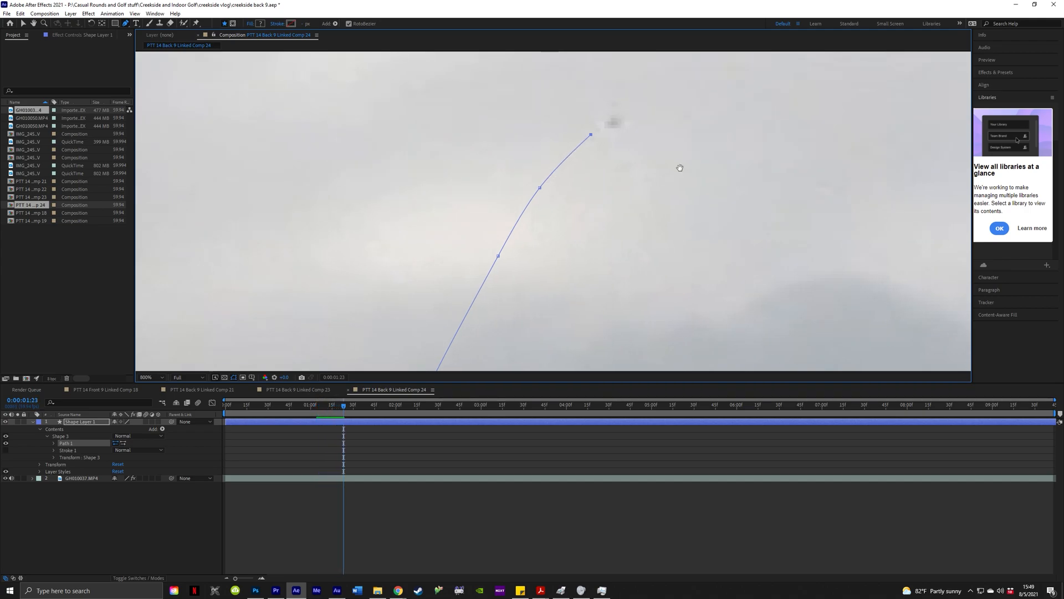
# - Compare neighbouring frames and add a tracer point on the ball near the top of its arc at 0:00:01:24
pyautogui.press('pagedown')
pyautogui.press('pagedown')
pyautogui.press('pagedown')
pyautogui.press('pageup')
pyautogui.press('pageup')
pyautogui.press('pageup')
pyautogui.press('pageup')
pyautogui.press('pageup')
pyautogui.press('pagedown')
pyautogui.press('pagedown')
pyautogui.press('pagedown')
pyautogui.press('pagedown')
pyautogui.hotkey('ctrl', 'Left')
pyautogui.hotkey('ctrl', 'Left')
pyautogui.hotkey('ctrl', 'Right')
pyautogui.hotkey('ctrl', 'Right')
pyautogui.hotkey('ctrl', 'Left')
pyautogui.press('pageup')
pyautogui.click(575, 129)
# - Advance past 0:00:01:30, following the ball to extend the tracer path over the top of its arc
pyautogui.press('pagedown')
pyautogui.press('pagedown')
pyautogui.press('pagedown')
pyautogui.press('pagedown')
pyautogui.press('pagedown')
pyautogui.press('pagedown')
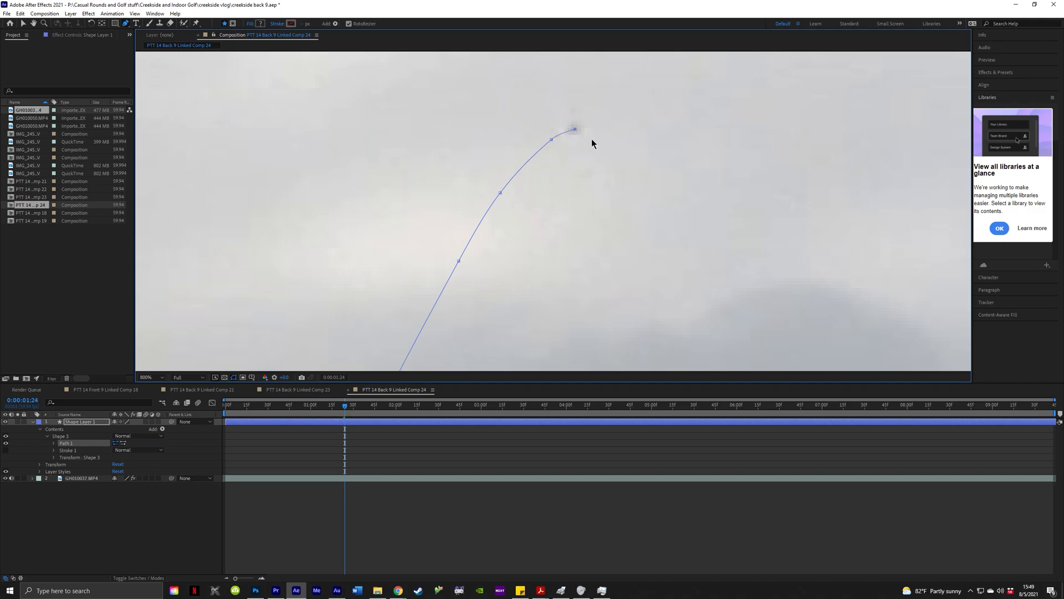
pyautogui.press('pagedown')
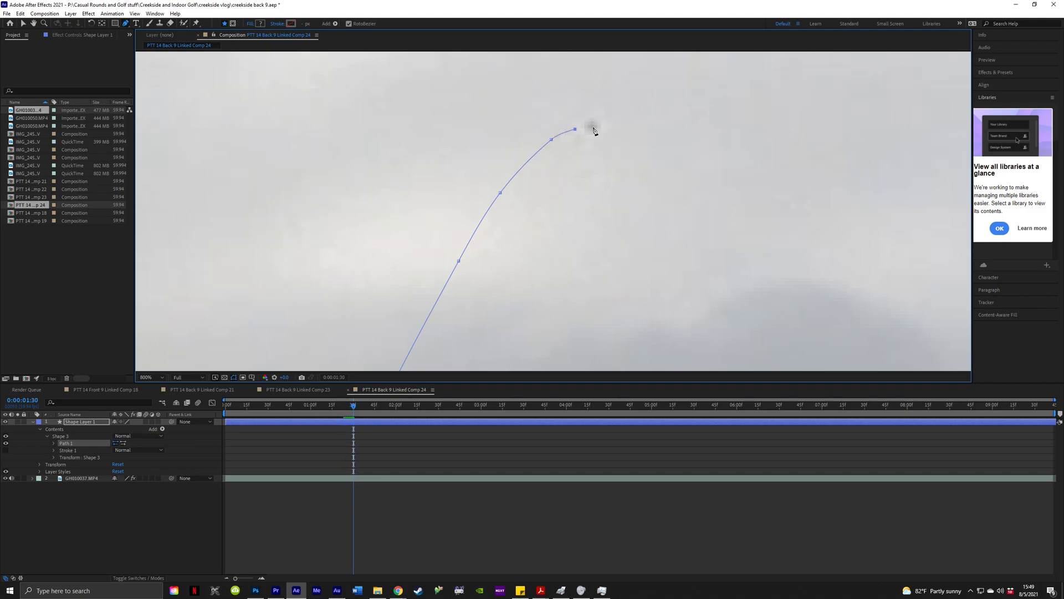
pyautogui.press('pagedown')
pyautogui.press('pagedown')
pyautogui.press('pagedown')
pyautogui.press('pagedown')
pyautogui.press('pagedown')
pyautogui.press('pagedown')
pyautogui.press('pagedown')
pyautogui.press('pagedown')
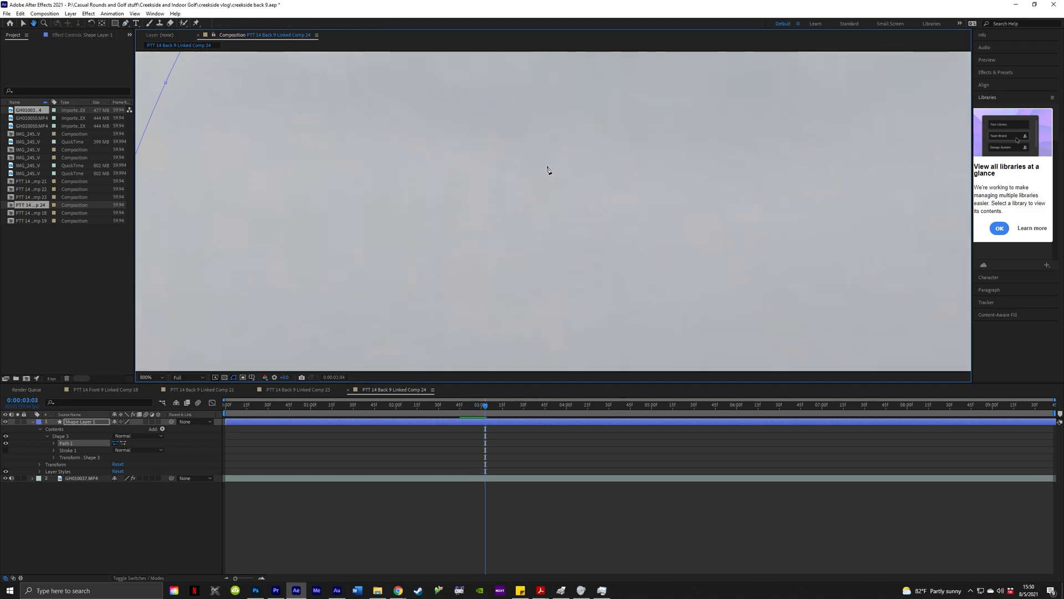
# - Follow the ball's descent frame by frame to 0:00:03:19, examining the sky down to the brick house
pyautogui.press('pagedown')
pyautogui.press('pagedown')
pyautogui.press('pagedown')
pyautogui.press('pagedown')
pyautogui.press('pagedown')
pyautogui.press('pagedown')
pyautogui.moveTo(632, 265); pyautogui.dragTo(610, 190)
pyautogui.press('pagedown')
pyautogui.press('pagedown')
pyautogui.press('pagedown')
pyautogui.press('pagedown')
pyautogui.press('pagedown')
pyautogui.press('pagedown')
pyautogui.moveTo(612, 261); pyautogui.dragTo(614, 171)
pyautogui.press('pagedown')
pyautogui.press('pagedown')
pyautogui.press('pagedown')
pyautogui.moveTo(620, 223); pyautogui.dragTo(618, 151)
pyautogui.scroll(-3, 617, 152)
pyautogui.scroll(1, 585, 244)
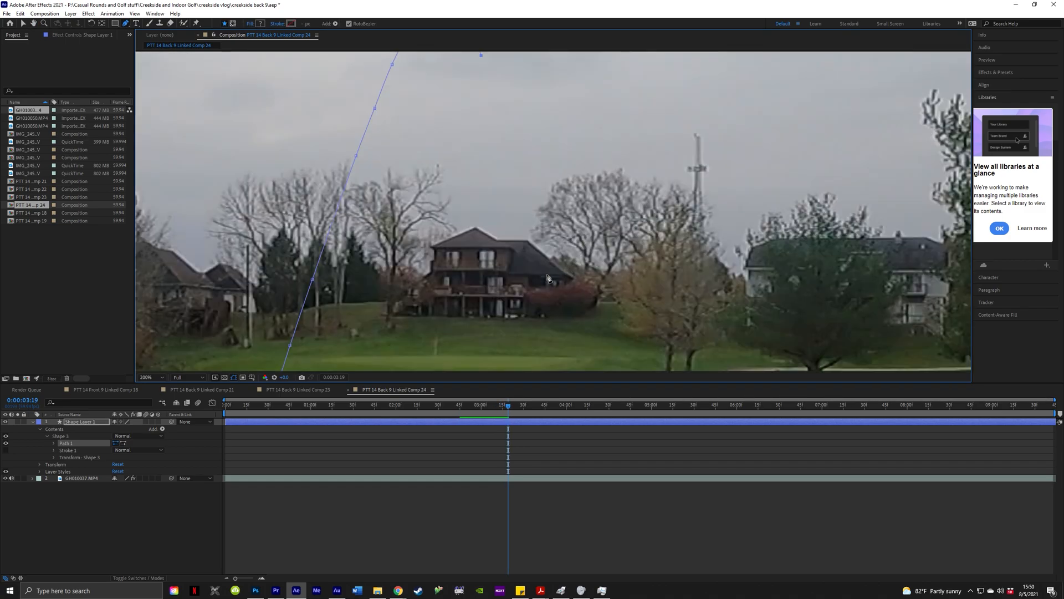
pyautogui.scroll(1, 496, 268)
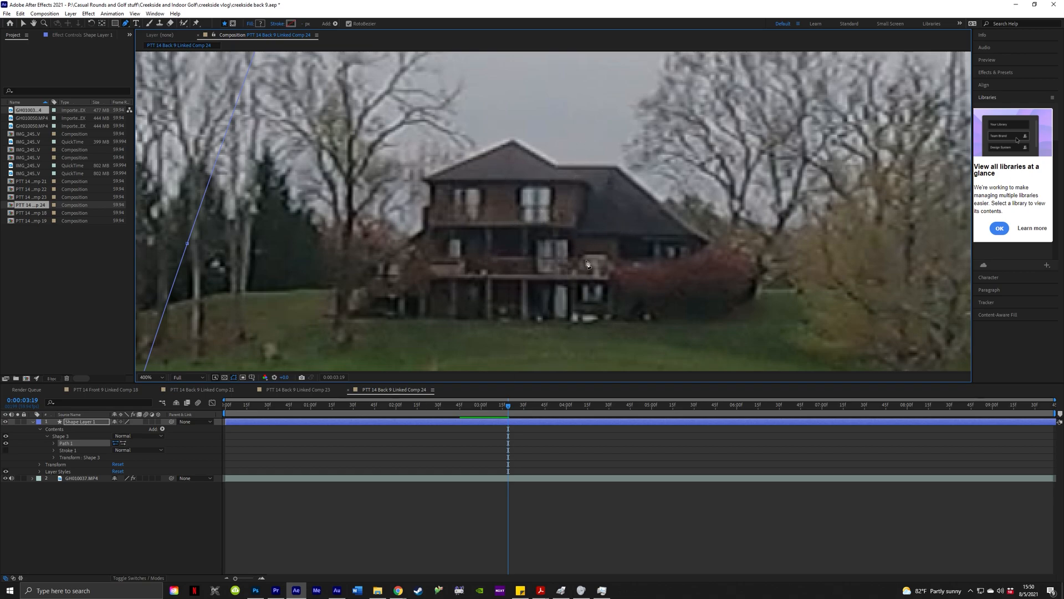
# - Play the clip around the house to 0:00:04:39 and step back to 0:00:04:12, looking for the falling ball
pyautogui.press('space')
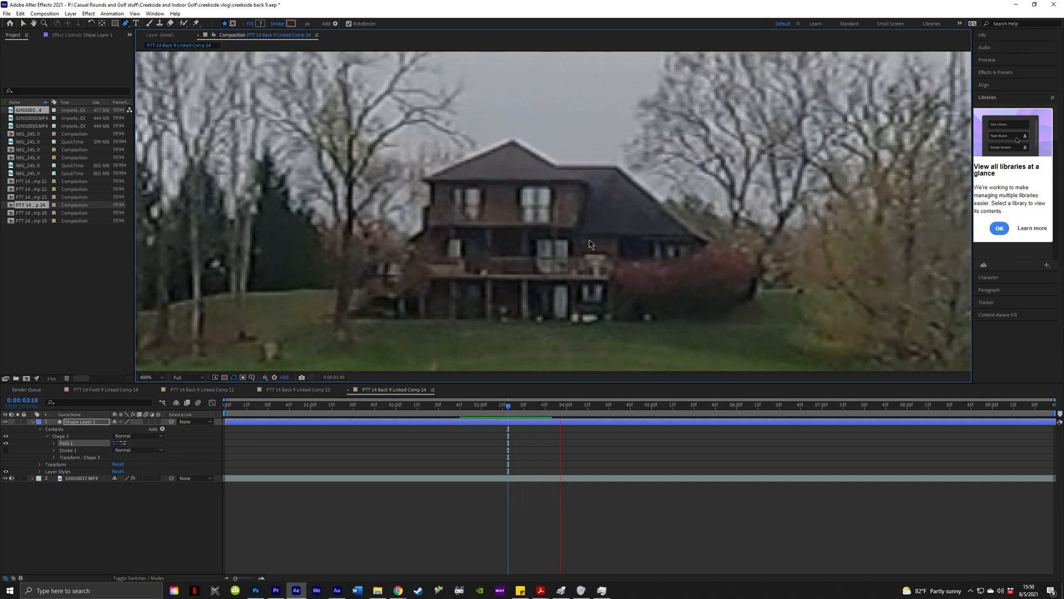
pyautogui.press('space')
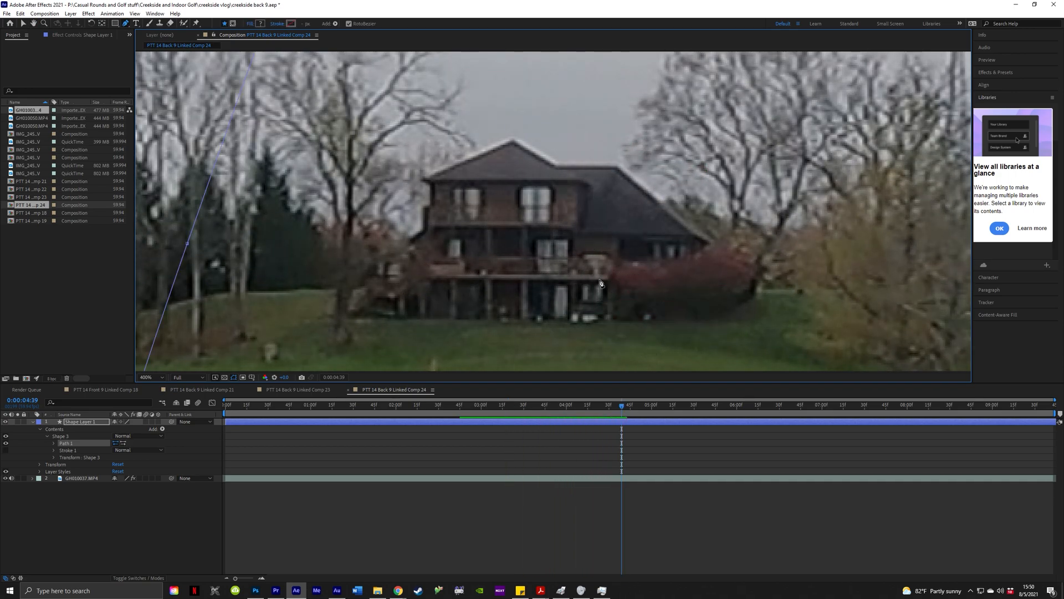
pyautogui.press('pageup')
pyautogui.press('pageup')
pyautogui.press('pageup')
pyautogui.press('pageup')
pyautogui.press('pageup')
pyautogui.press('pageup')
pyautogui.press('pageup')
pyautogui.press('pageup')
pyautogui.press('pageup')
pyautogui.press('pageup')
pyautogui.press('pageup')
pyautogui.press('pageup')
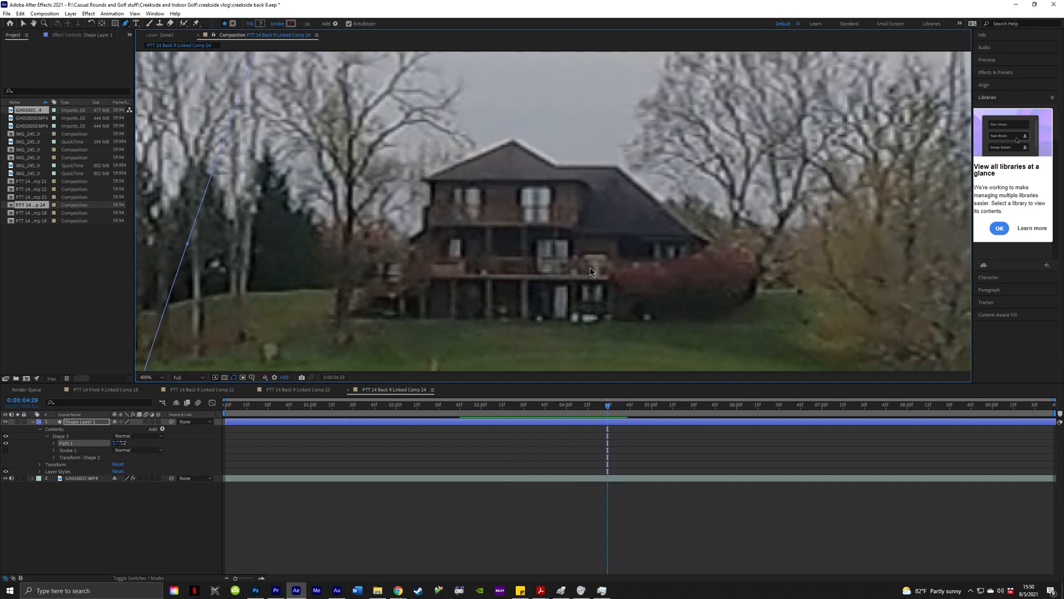
pyautogui.press('pageup')
pyautogui.press('pageup')
pyautogui.press('pageup')
pyautogui.press('pageup')
pyautogui.press('pageup')
pyautogui.press('pageup')
pyautogui.press('pageup')
pyautogui.press('pageup')
pyautogui.press('pageup')
pyautogui.press('pageup')
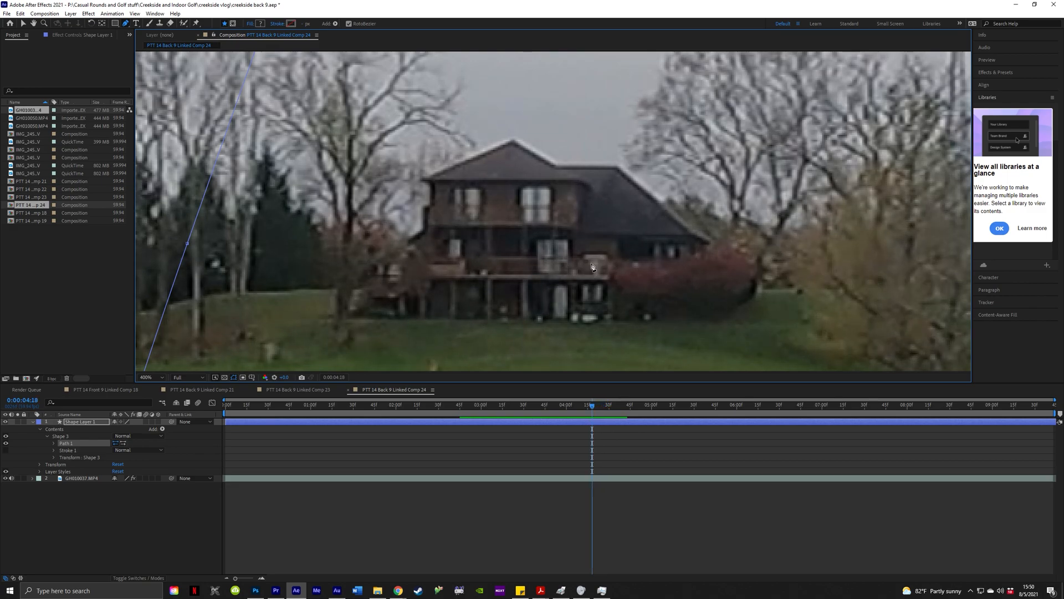
pyautogui.press('pageup')
pyautogui.press('pageup')
pyautogui.press('pageup')
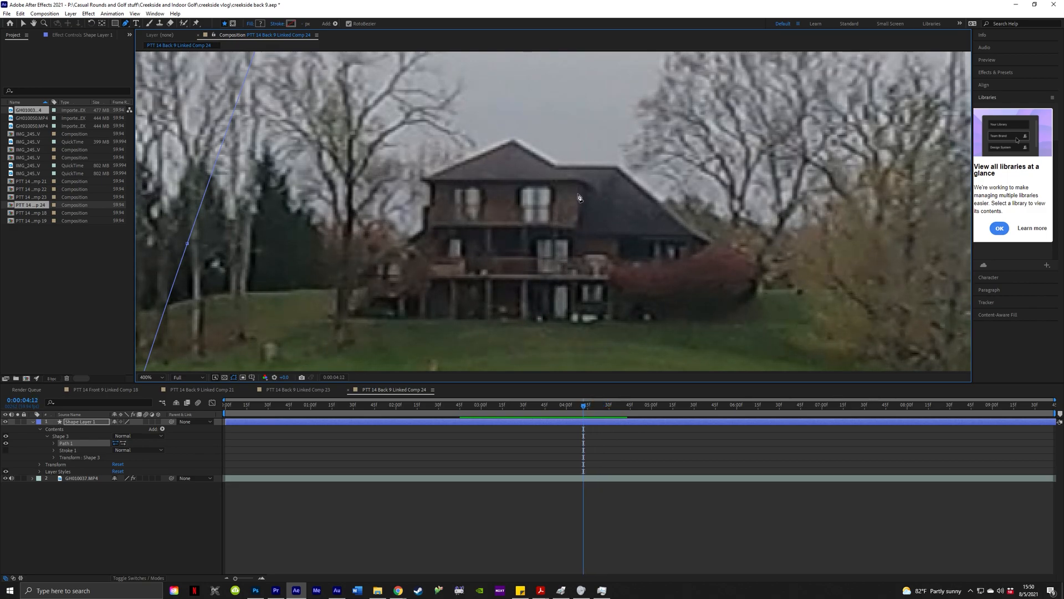
# - Move forward to 0:00:04:17 and compare the area around the house with the tracer's end in the sky
pyautogui.press('pagedown')
pyautogui.press('pagedown')
pyautogui.press('pagedown')
pyautogui.press('pagedown')
pyautogui.press('pagedown')
pyautogui.press('pagedown')
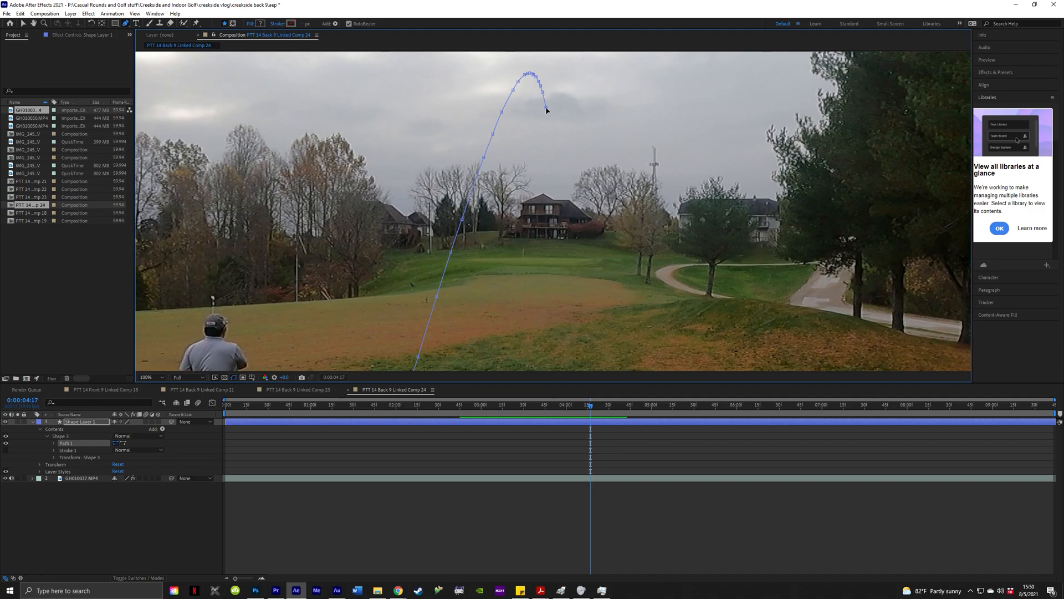
pyautogui.scroll(2, 549, 217)
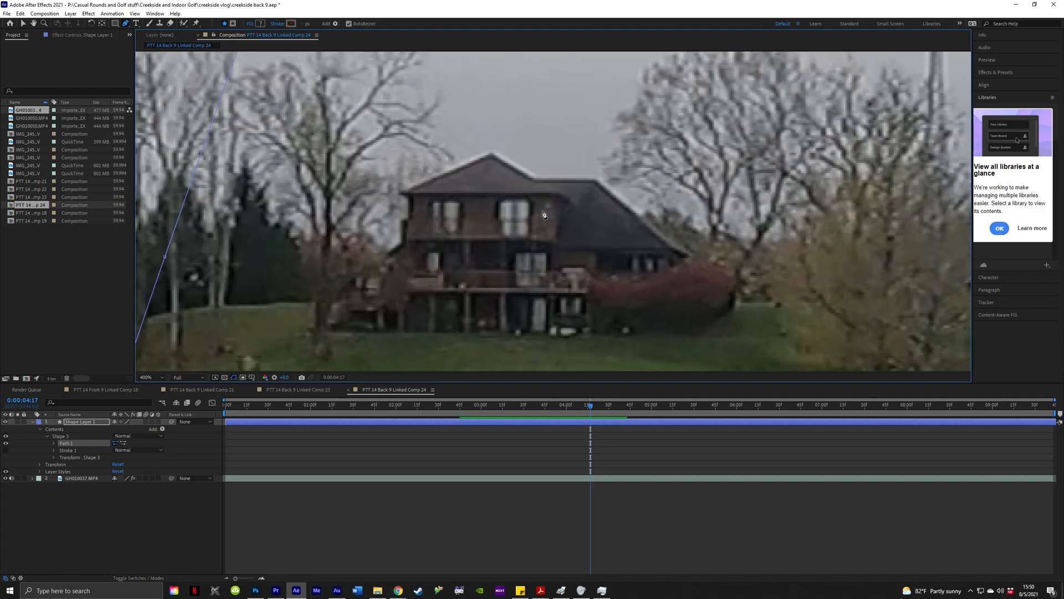
pyautogui.scroll(-2, 553, 111)
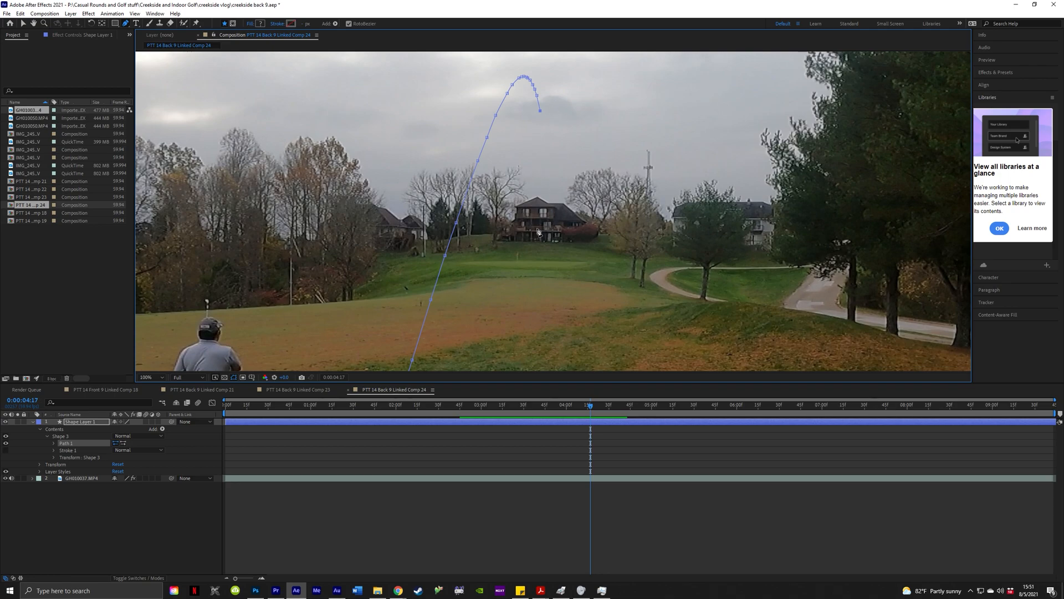
# - Compare frames around 0:00:04:16 and examine the gap between the tracer's end in the sky and the brick house
pyautogui.scroll(4, 557, 212)
pyautogui.press('pageup')
pyautogui.press('pageup')
pyautogui.press('pageup')
pyautogui.press('pageup')
pyautogui.press('pagedown')
pyautogui.press('pagedown')
pyautogui.press('pagedown')
pyautogui.scroll(-4, 554, 194)
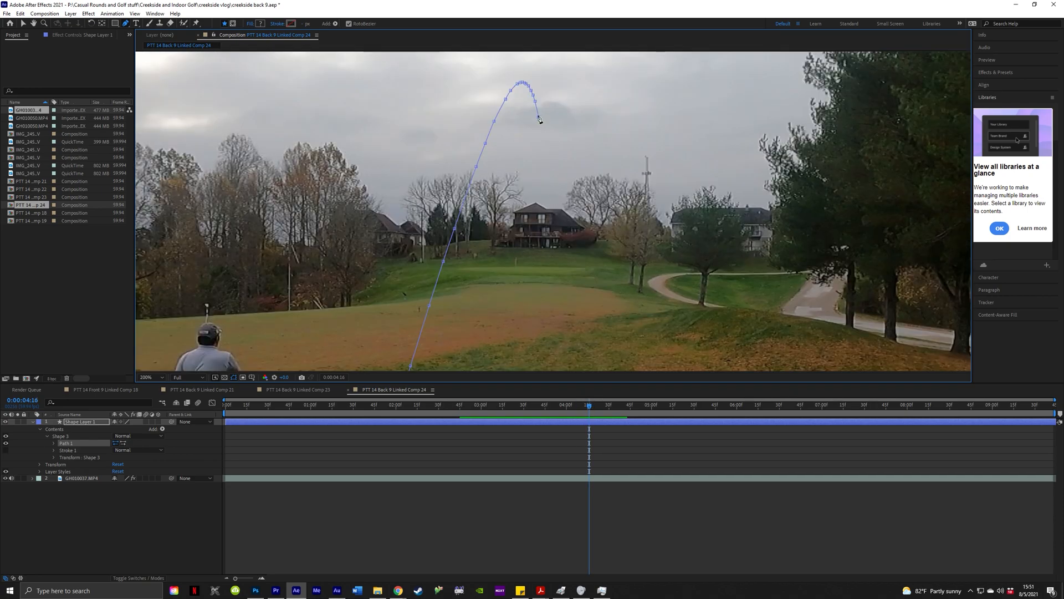
pyautogui.scroll(2, 541, 119)
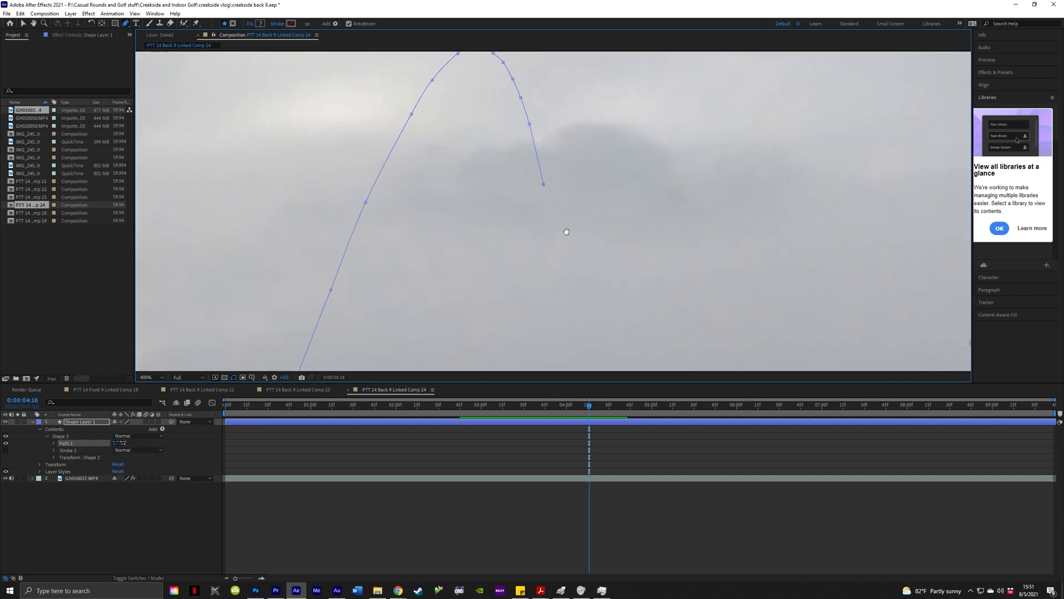
pyautogui.scroll(-8, 566, 239)
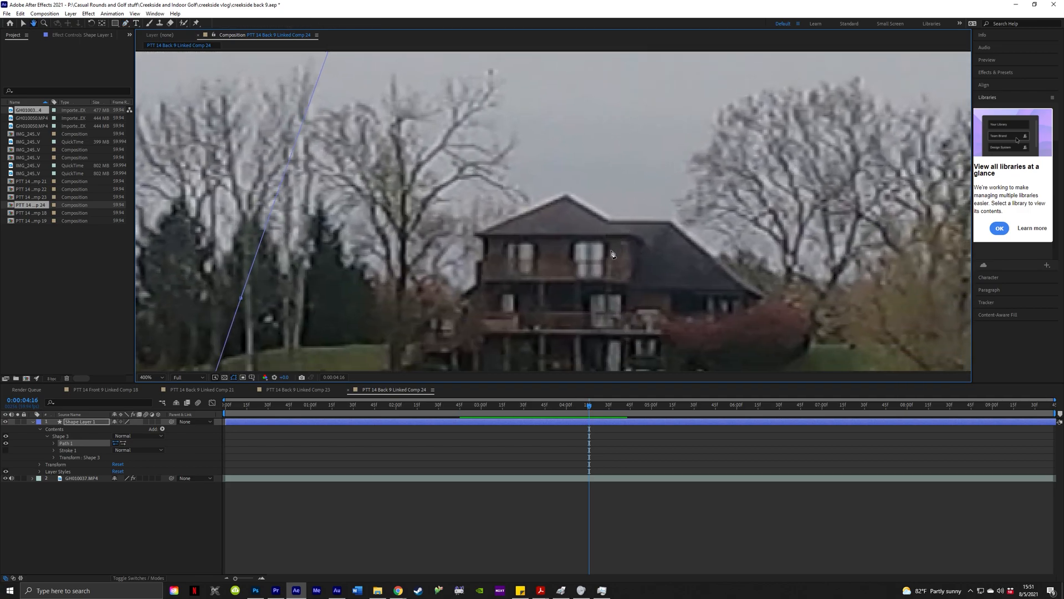
# - Go back and forth a few frames around 0:00:04:16 near the brick house to spot the falling ball
pyautogui.press('pageup')
pyautogui.press('pageup')
pyautogui.press('pagedown')
pyautogui.press('pagedown')
pyautogui.press('pagedown')
pyautogui.press('pagedown')
pyautogui.press('pageup')
pyautogui.press('pageup')
pyautogui.press('pageup')
pyautogui.press('pageup')
pyautogui.press('pagedown')
pyautogui.press('pagedown')
pyautogui.press('pagedown')
pyautogui.press('pageup')
# - Compare 0:00:04:12 with 0:00:04:16 and extend the tracer path down to the ball in front of the house's upper floor
pyautogui.moveTo(642, 256); pyautogui.dragTo(607, 253)
pyautogui.scroll(1, 602, 251)
pyautogui.press('pageup')
pyautogui.press('pageup')
pyautogui.press('pageup')
pyautogui.press('pageup')
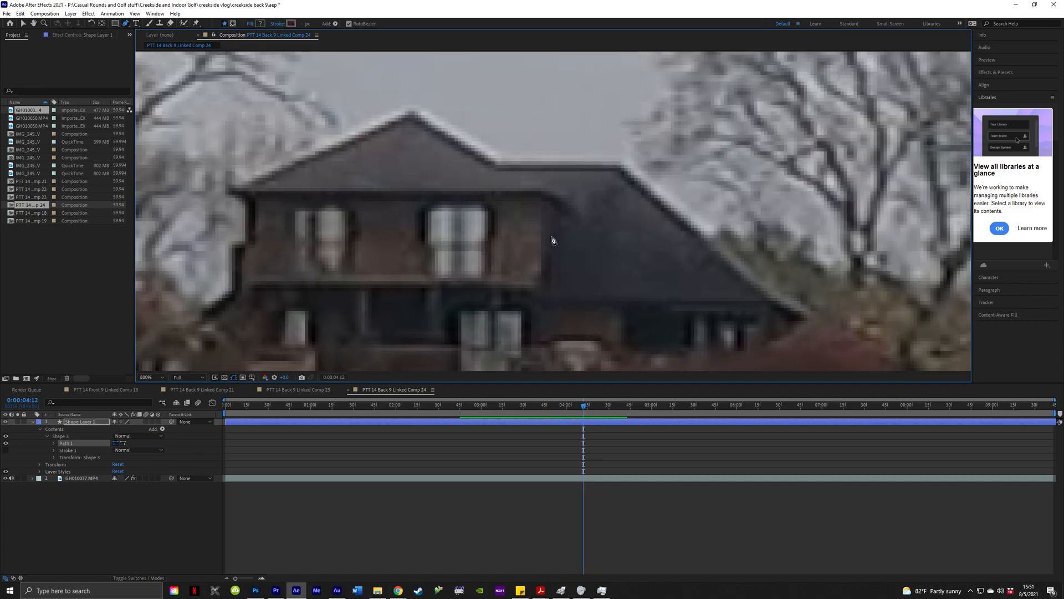
pyautogui.press('pagedown')
pyautogui.press('pagedown')
pyautogui.press('pagedown')
pyautogui.press('pagedown')
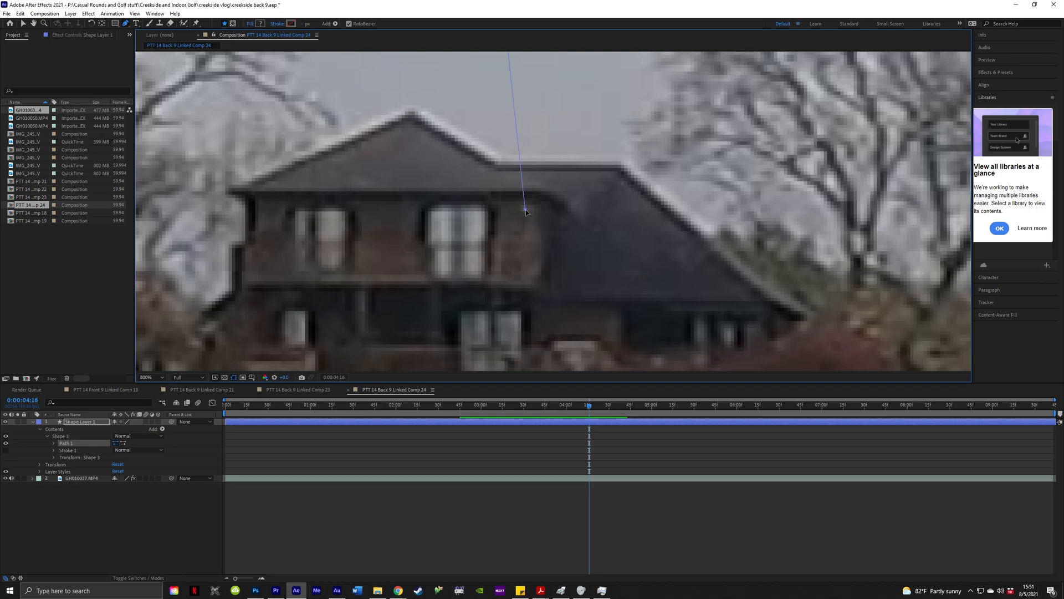
# - Advance a few frames past 0:00:04:18 and add the next tracer point where the ball drops in front of the house
pyautogui.scroll(-1, 554, 247)
pyautogui.press('pagedown')
pyautogui.press('pagedown')
pyautogui.moveTo(553, 244); pyautogui.dragTo(562, 201)
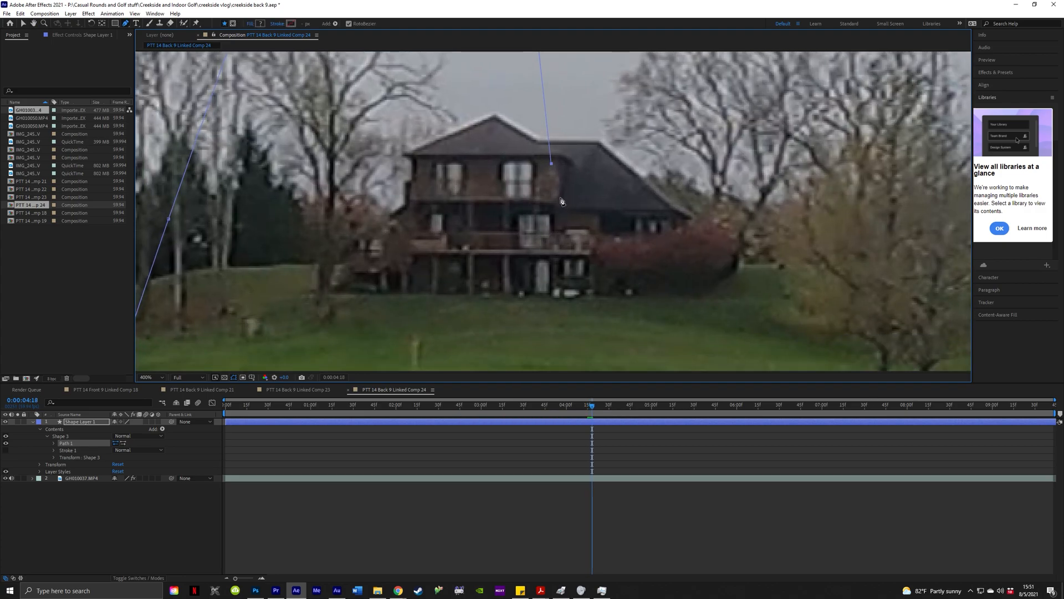
pyautogui.scroll(1, 562, 201)
pyautogui.press('pagedown')
pyautogui.press('pagedown')
pyautogui.press('pagedown')
pyautogui.click(543, 198)
# - Follow the ball down past the house frame by frame and add a tracer point on the lawn below it
pyautogui.press('pagedown')
pyautogui.press('pagedown')
pyautogui.press('pagedown')
pyautogui.press('pagedown')
pyautogui.press('pagedown')
pyautogui.press('pagedown')
pyautogui.press('pagedown')
pyautogui.press('pagedown')
pyautogui.press('pagedown')
pyautogui.press('pagedown')
pyautogui.press('pagedown')
pyautogui.press('pagedown')
pyautogui.press('pagedown')
pyautogui.press('pagedown')
pyautogui.press('pagedown')
pyautogui.press('pagedown')
pyautogui.press('pagedown')
pyautogui.press('pagedown')
pyautogui.press('pagedown')
pyautogui.press('pagedown')
pyautogui.moveTo(567, 281); pyautogui.dragTo(553, 128)
pyautogui.click(544, 220)
# - Advance to 0:00:04:58 and finish the tracer path with a point where the ball lands on the green
pyautogui.moveTo(615, 250); pyautogui.dragTo(598, 151)
pyautogui.press('pagedown')
pyautogui.press('pagedown')
pyautogui.press('pagedown')
pyautogui.press('pagedown')
pyautogui.press('pagedown')
pyautogui.press('pagedown')
pyautogui.press('pagedown')
pyautogui.press('pagedown')
pyautogui.press('pagedown')
pyautogui.press('pagedown')
pyautogui.click(530, 211)
# - Make the tracer's red stroke visible and reduce its stroke width
pyautogui.scroll(-2, 577, 162)
pyautogui.moveTo(577, 162); pyautogui.dragTo(581, 280)
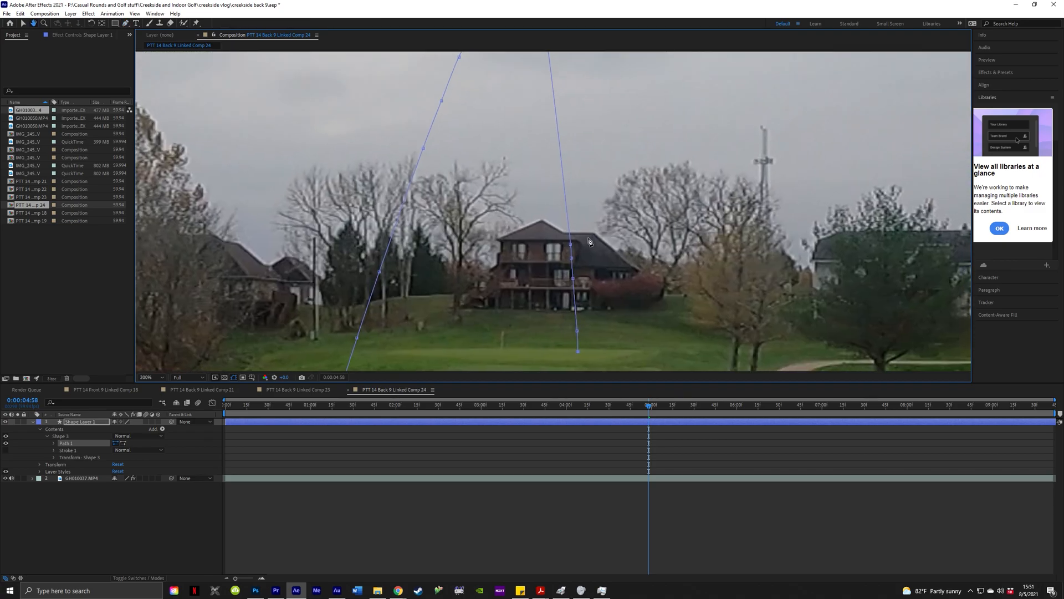
pyautogui.scroll(1, 587, 217)
pyautogui.scroll(-2, 587, 217)
pyautogui.moveTo(501, 222); pyautogui.dragTo(512, 243)
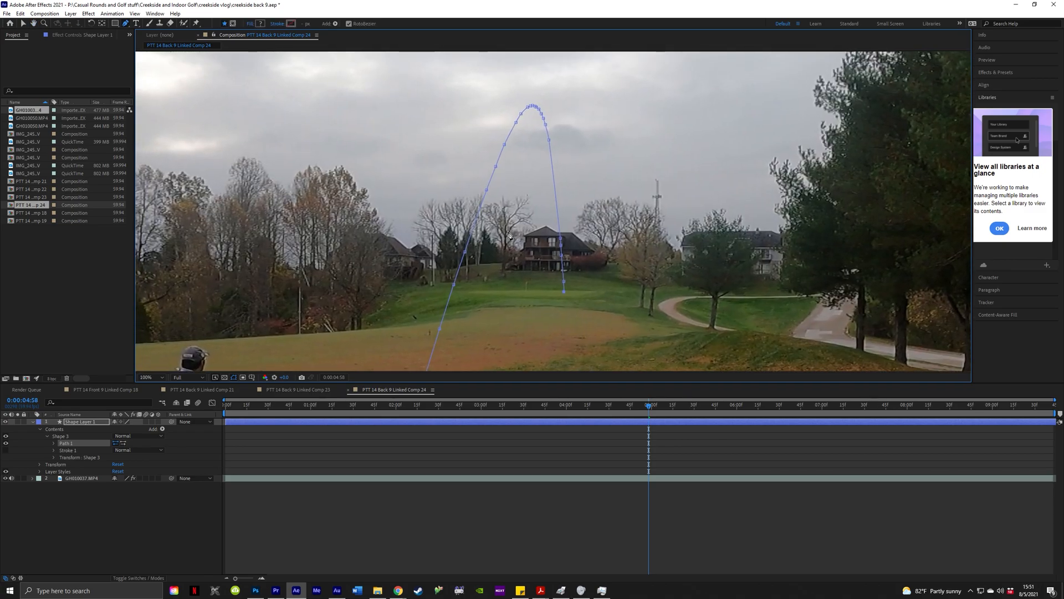
pyautogui.click(6, 450)
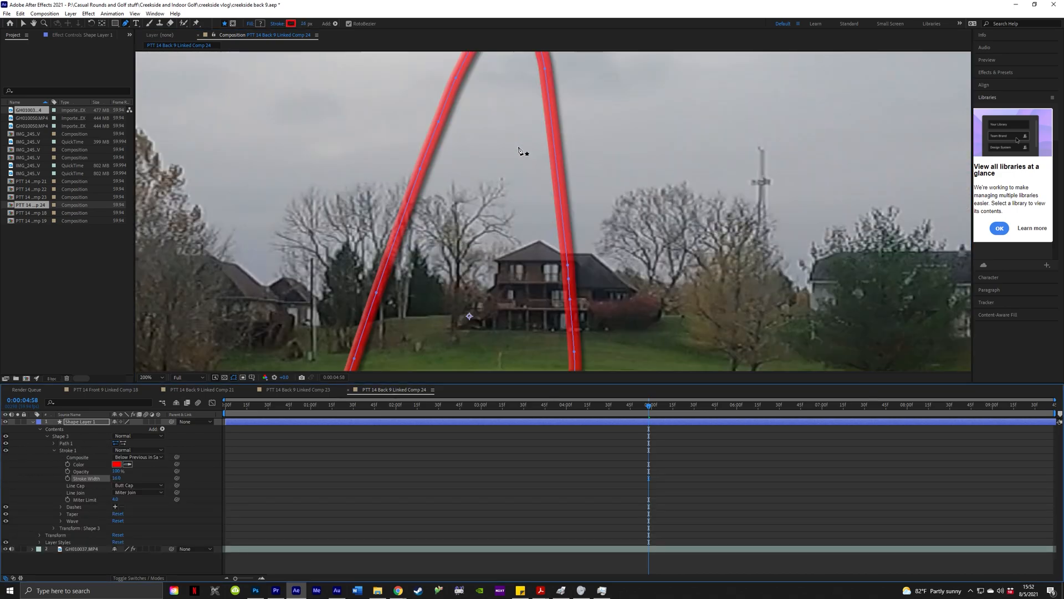
pyautogui.moveTo(519, 151); pyautogui.dragTo(531, 204)
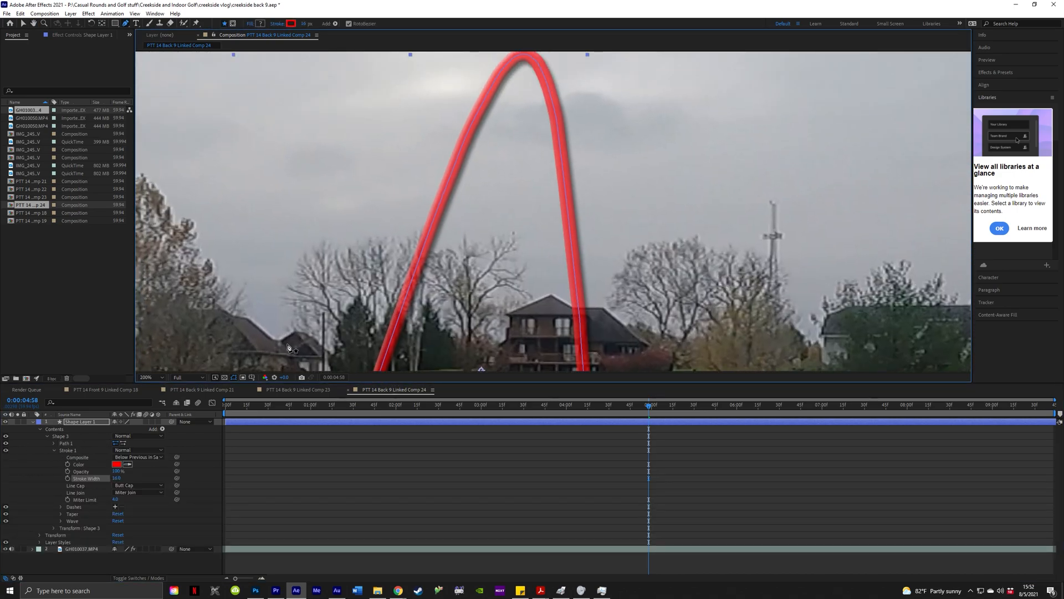
pyautogui.moveTo(119, 478); pyautogui.dragTo(116, 479)
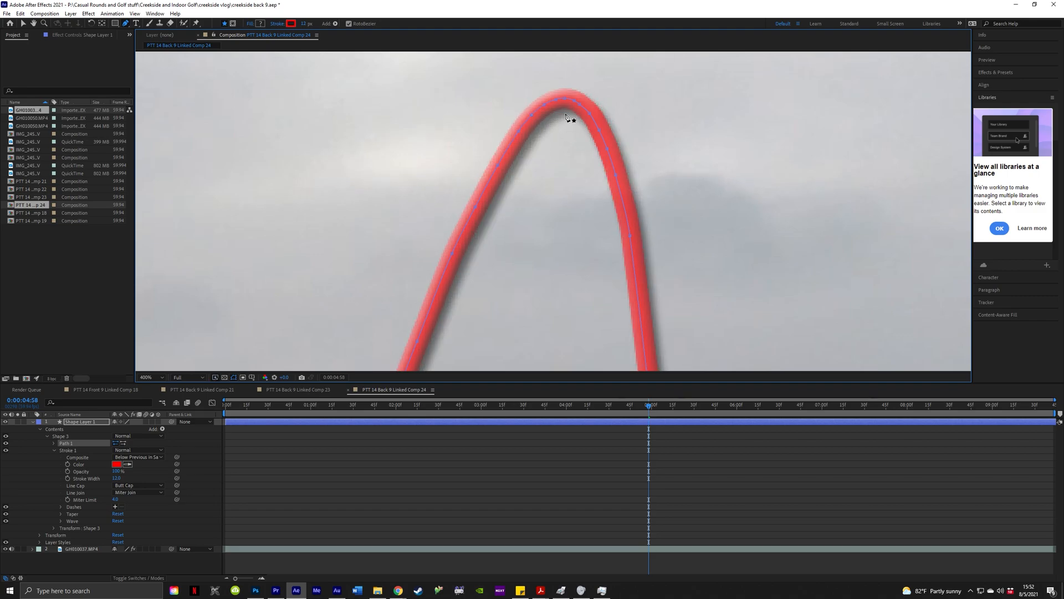
# - Smooth the descending side of the tracer above the house by adjusting its path points
pyautogui.scroll(-4, 571, 101)
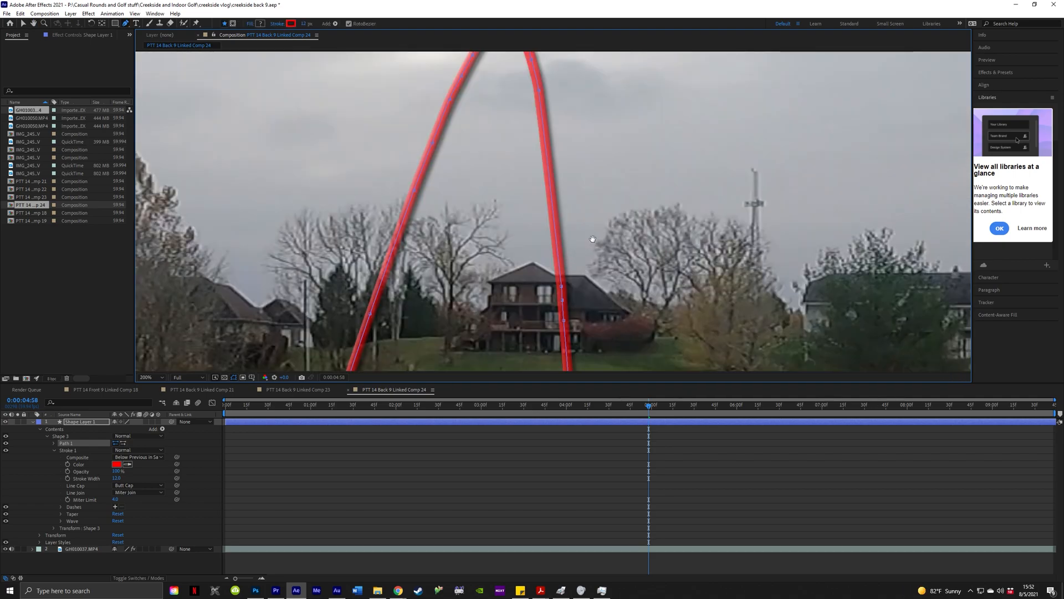
pyautogui.click(551, 251)
pyautogui.moveTo(543, 171); pyautogui.dragTo(544, 169)
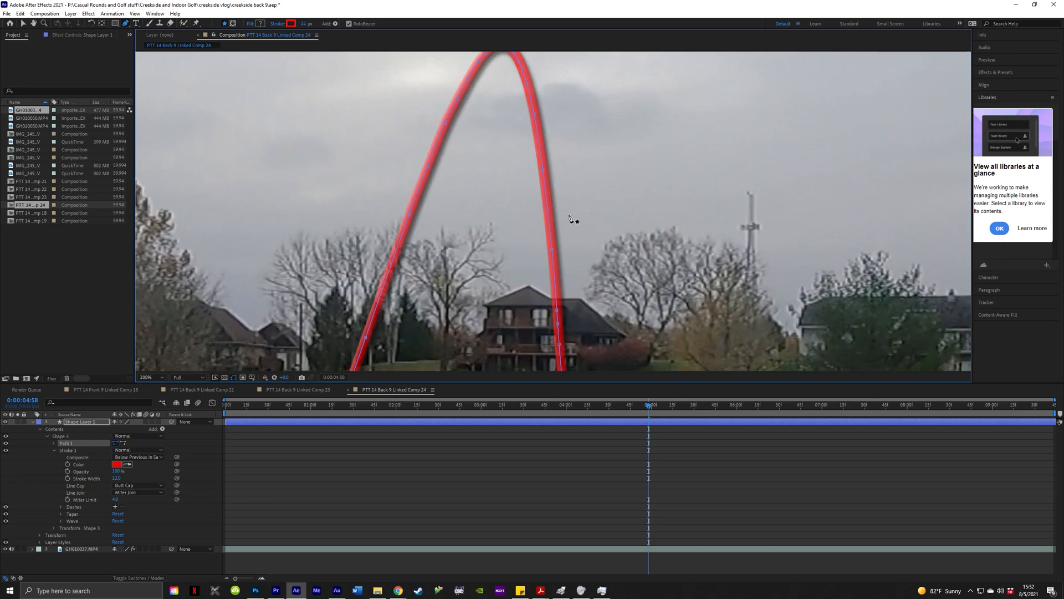
pyautogui.scroll(-3, 570, 218)
pyautogui.scroll(2, 568, 219)
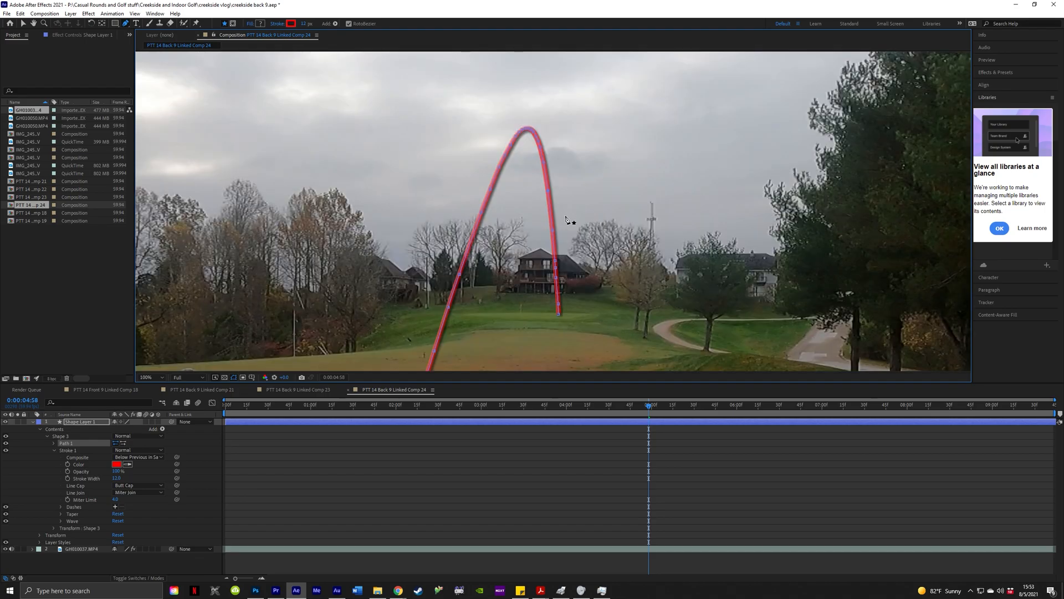
# - Set the stroke's line cap to Round Cap and even out the path points in front of the house
pyautogui.scroll(1, 569, 238)
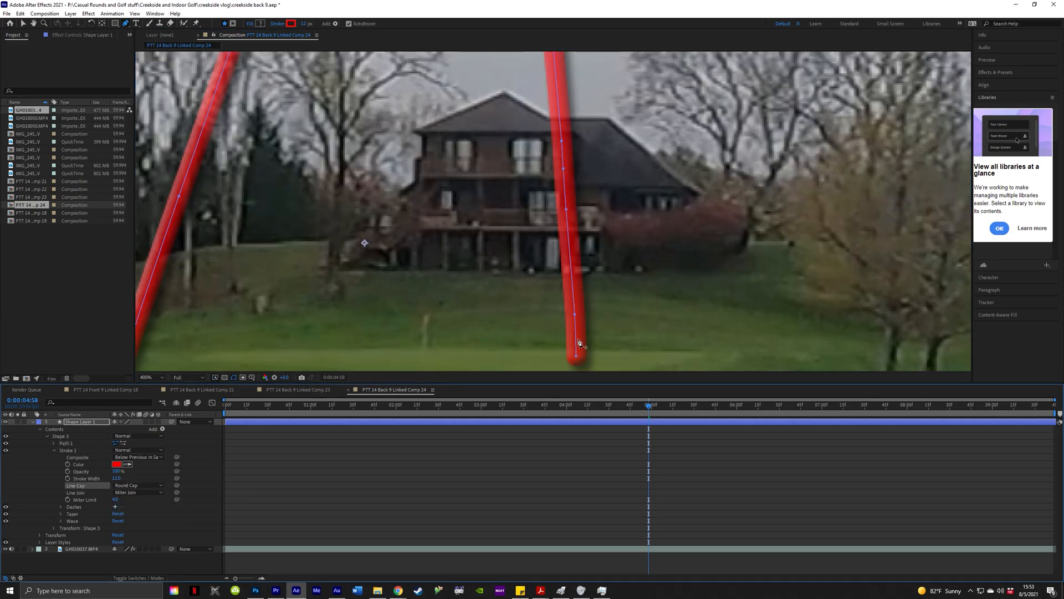
pyautogui.moveTo(566, 209); pyautogui.dragTo(569, 229)
pyautogui.scroll(-1, 599, 254)
pyautogui.scroll(1, 564, 250)
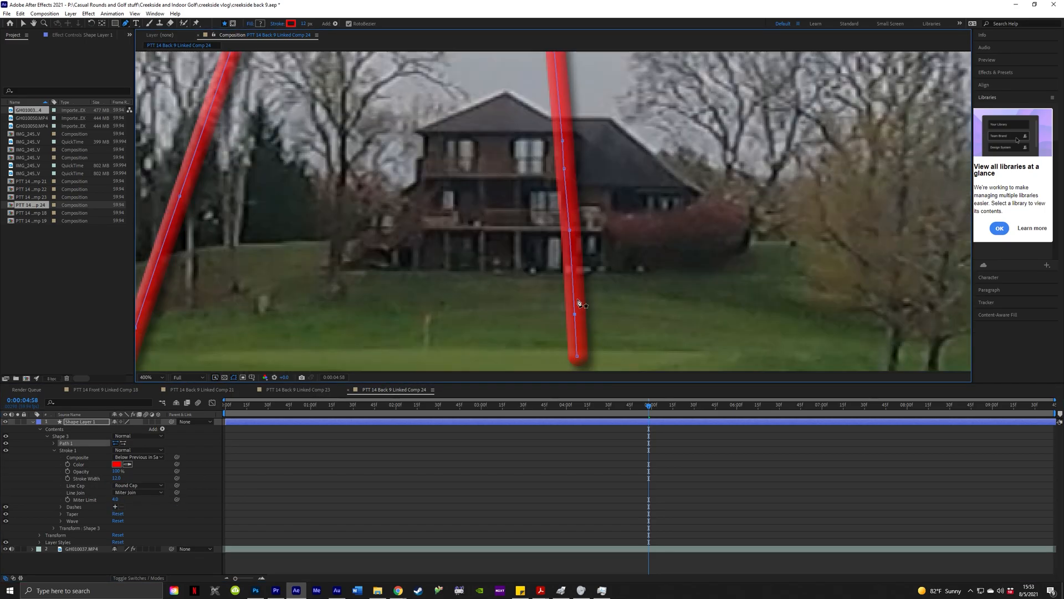
pyautogui.moveTo(564, 168); pyautogui.dragTo(556, 261)
pyautogui.scroll(-6, 557, 261)
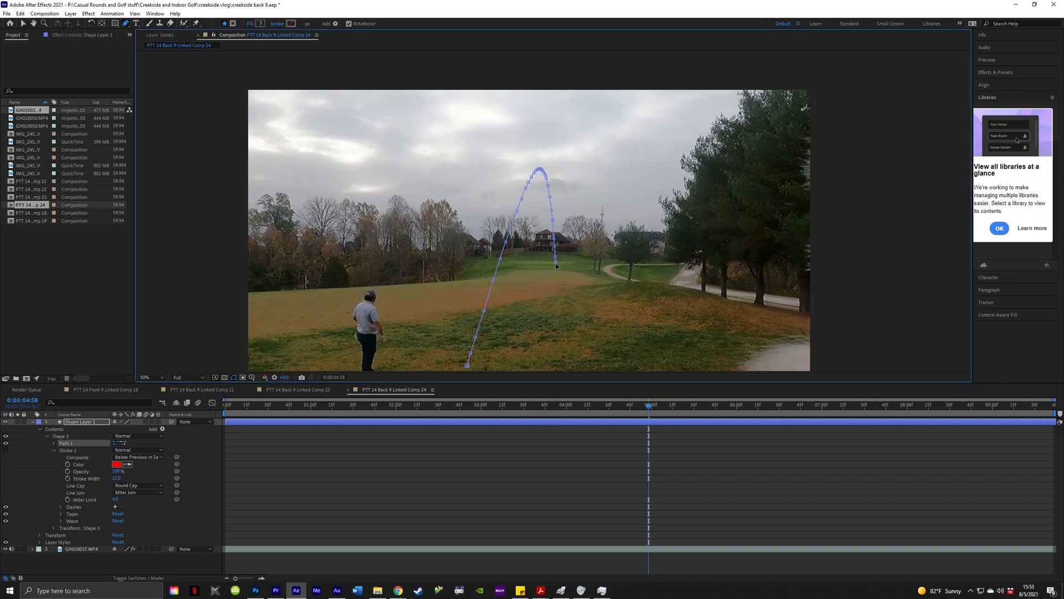
pyautogui.scroll(2, 534, 287)
pyautogui.scroll(-2, 576, 224)
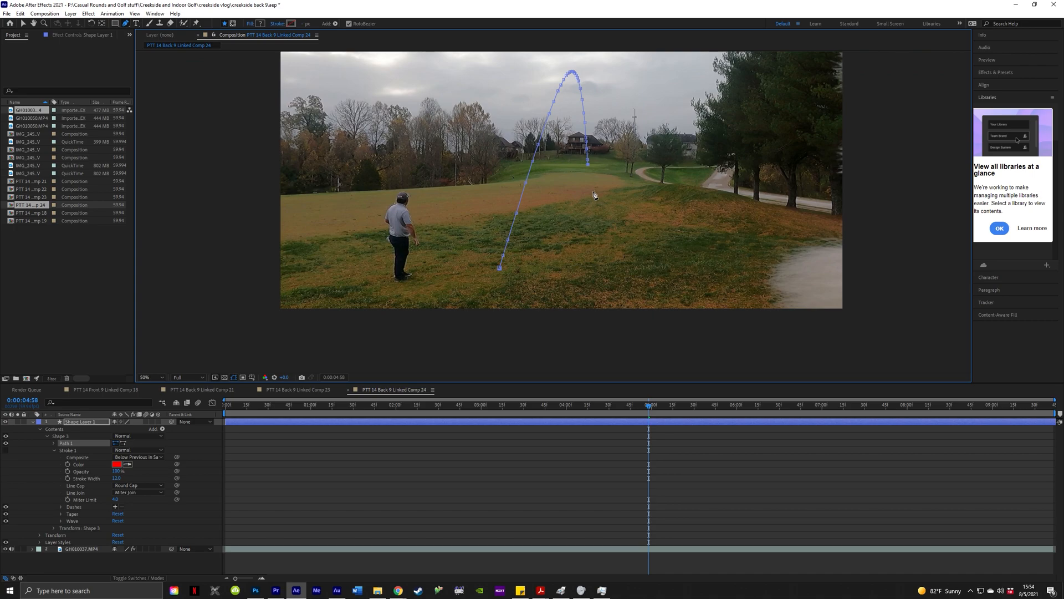
# - Show the stroke and taper it toward the landing with End Length 75% and End Width 30%
pyautogui.click(5, 449)
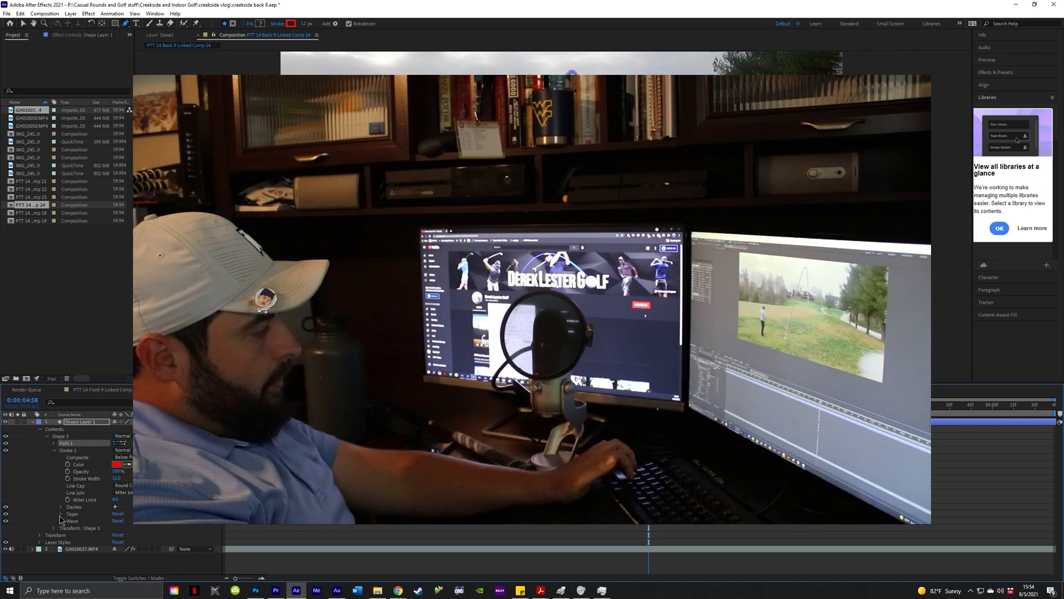
pyautogui.click(61, 514)
pyautogui.moveTo(116, 535); pyautogui.dragTo(287, 542)
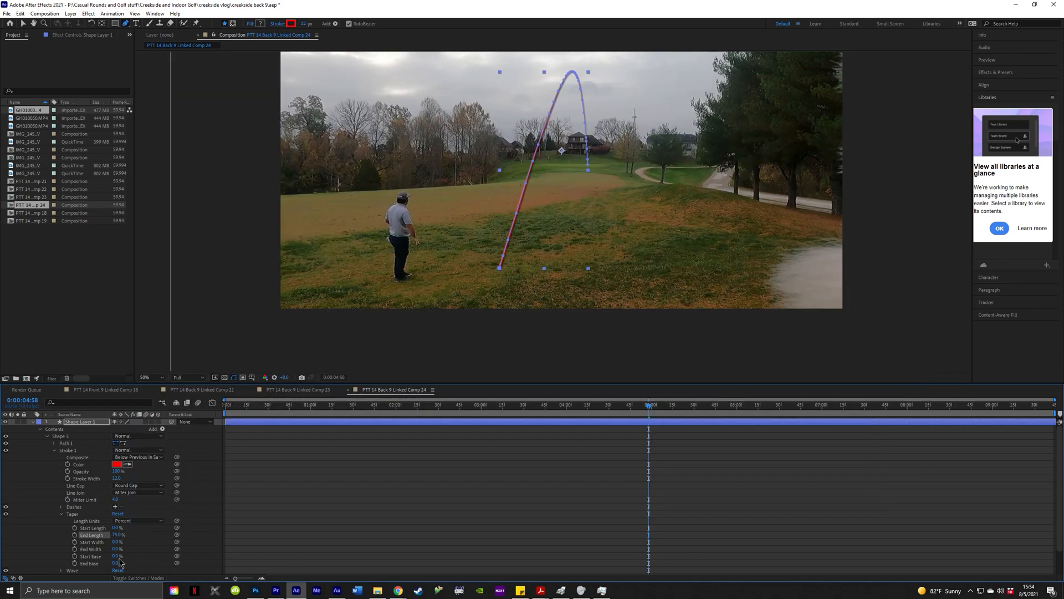
pyautogui.click(116, 549)
pyautogui.press('Return')
pyautogui.click(433, 491)
pyautogui.moveTo(678, 246); pyautogui.dragTo(696, 280)
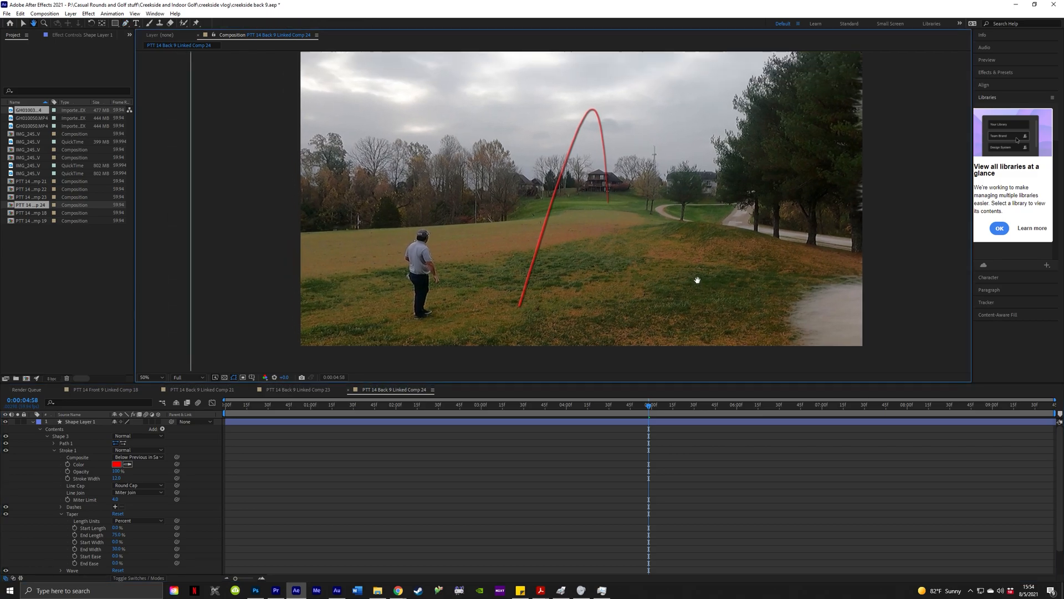
pyautogui.scroll(1, 694, 277)
pyautogui.scroll(-1, 701, 274)
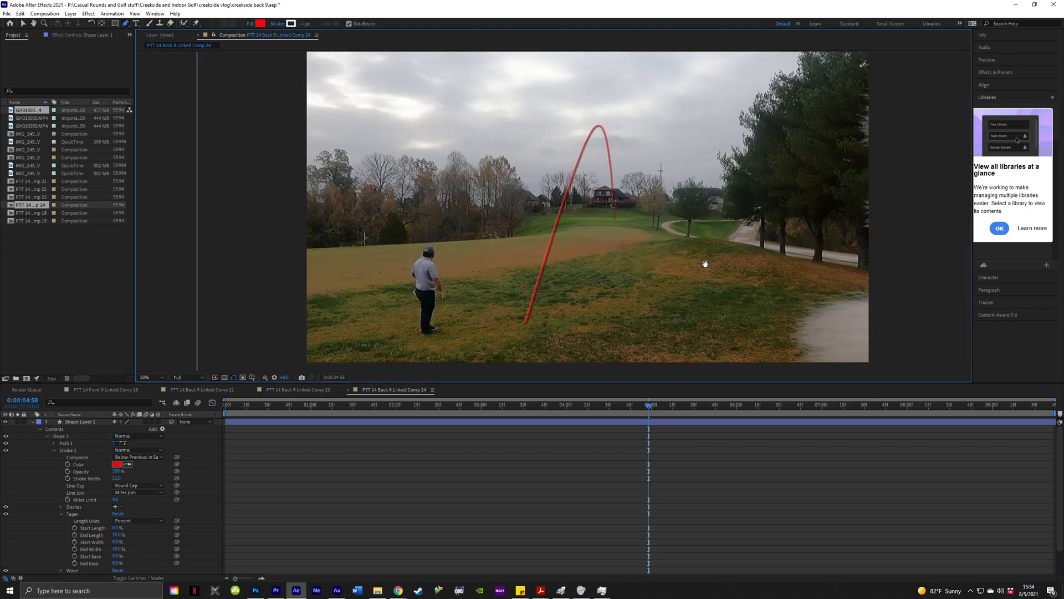
# - Increase the tapered tracer's stroke width and check its thickness from the tee to the landing
pyautogui.scroll(-1, 706, 264)
pyautogui.moveTo(115, 478); pyautogui.dragTo(120, 478)
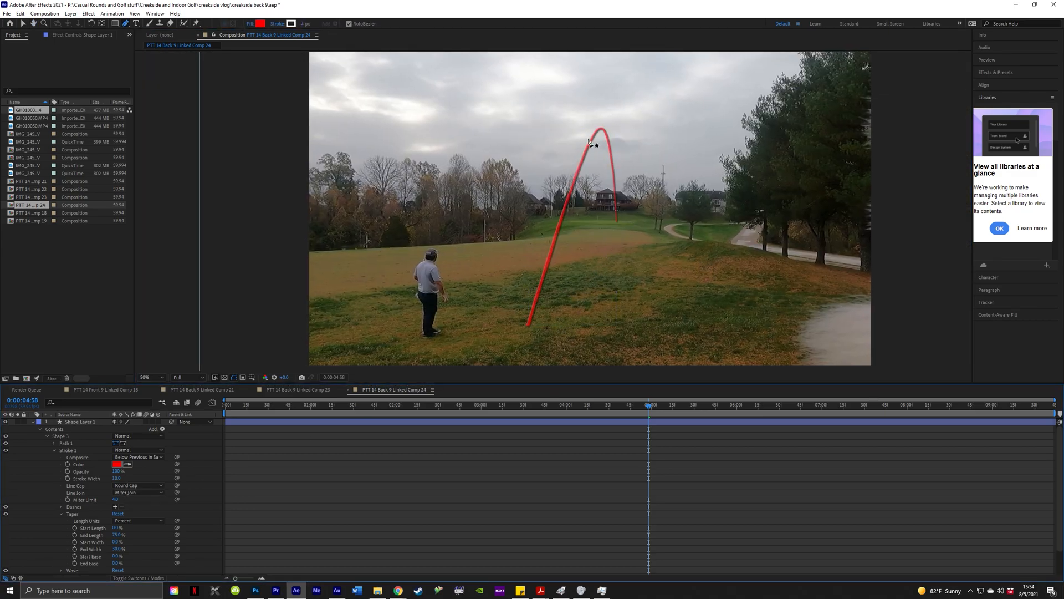
pyautogui.scroll(4, 618, 224)
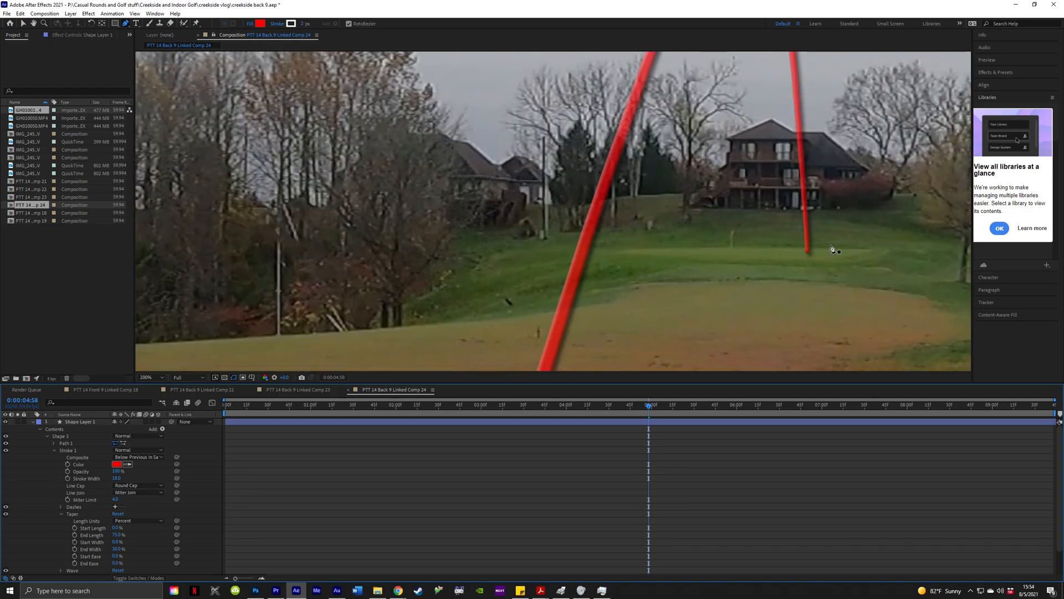
pyautogui.scroll(-3, 806, 300)
pyautogui.scroll(1, 555, 257)
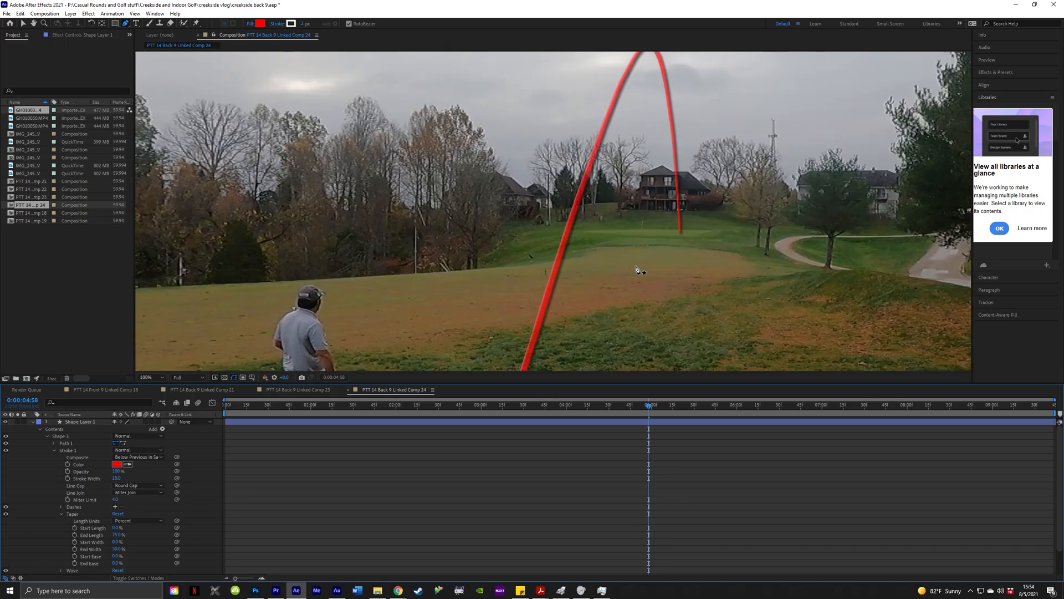
pyautogui.scroll(-2, 555, 256)
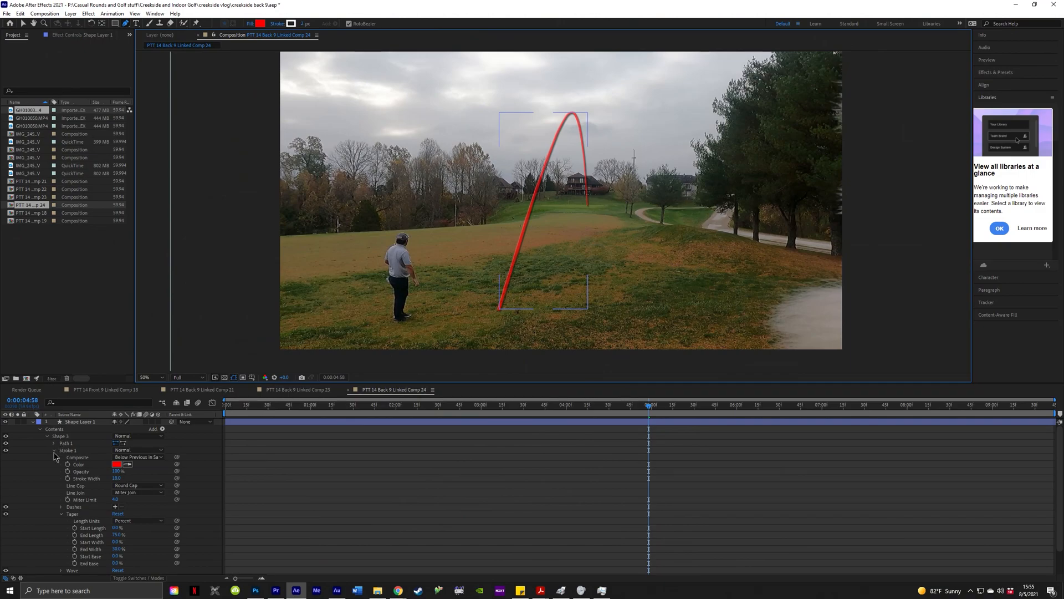
# - Collapse the stroke settings and add Trim Paths to the tracer's shape layer
pyautogui.click(54, 452)
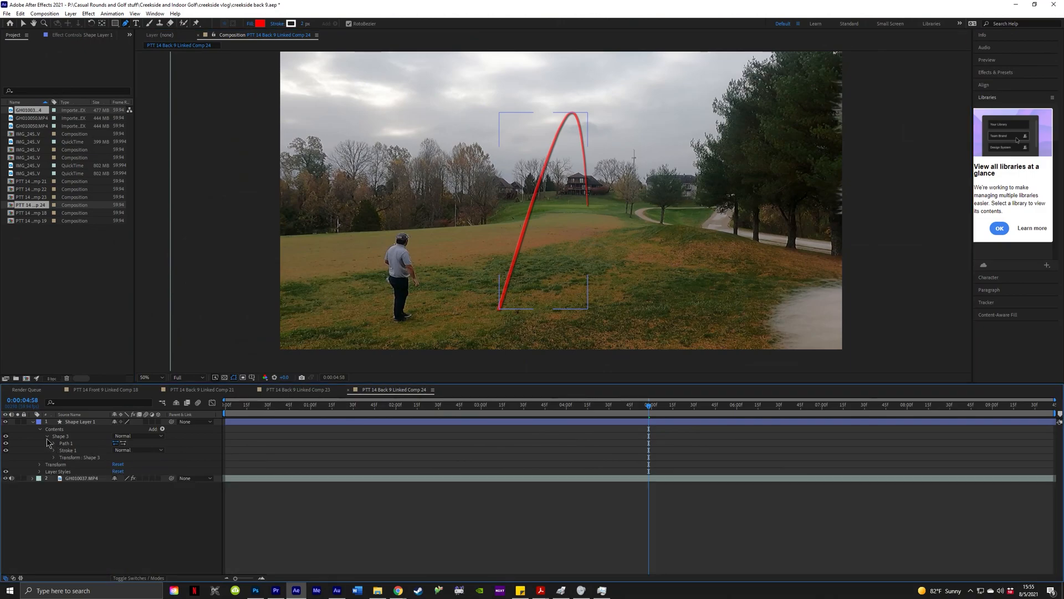
pyautogui.click(162, 429)
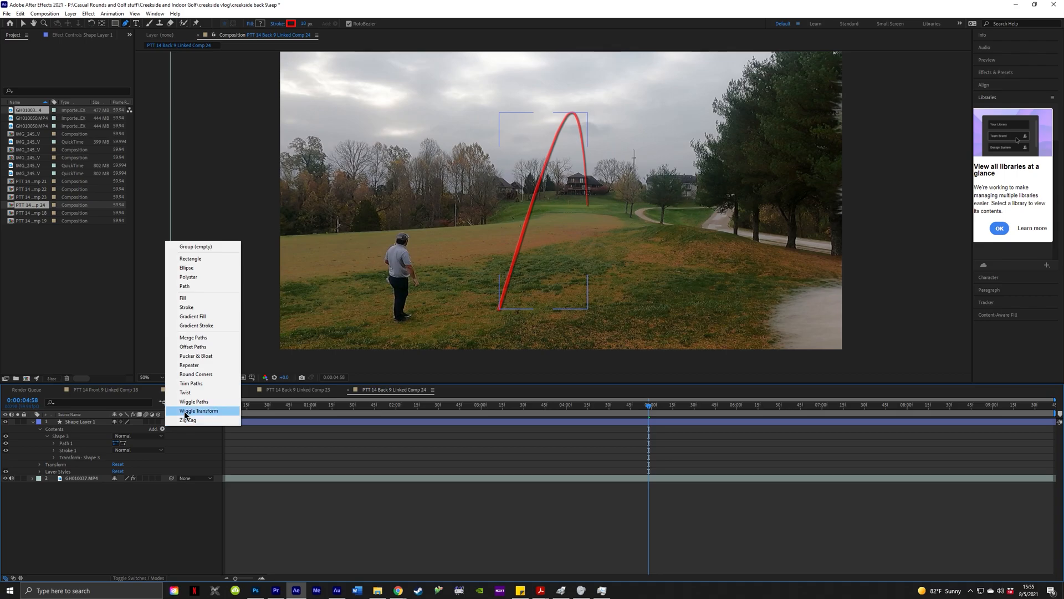
pyautogui.click(192, 383)
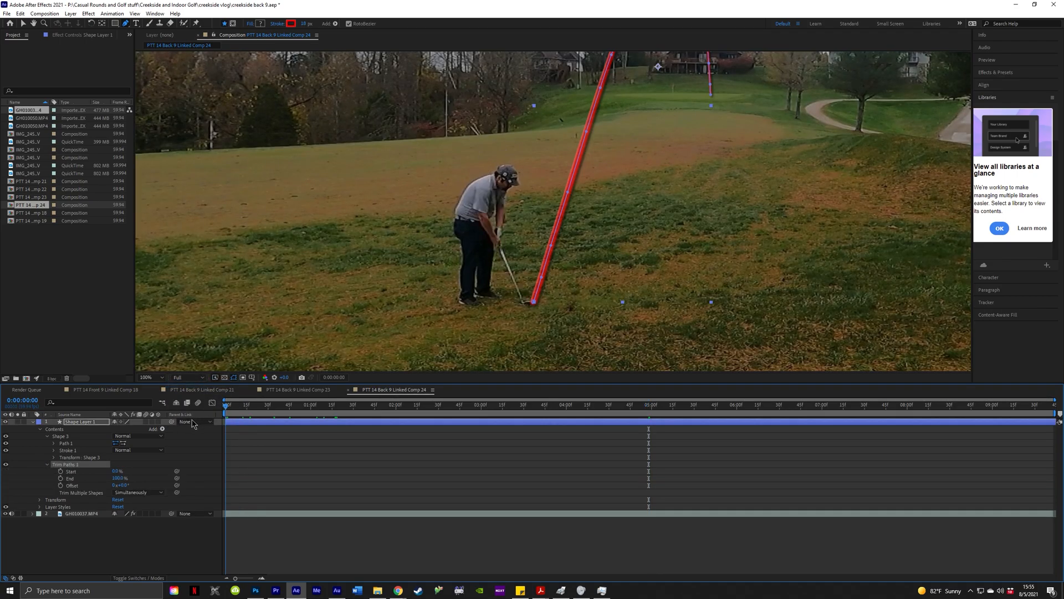
# - Keyframe the Trim Paths End at 0% on the first frame and advance to 0:00:00:01
pyautogui.click(60, 478)
pyautogui.moveTo(118, 478); pyautogui.dragTo(62, 477)
pyautogui.scroll(1, 626, 312)
pyautogui.press('pagedown')
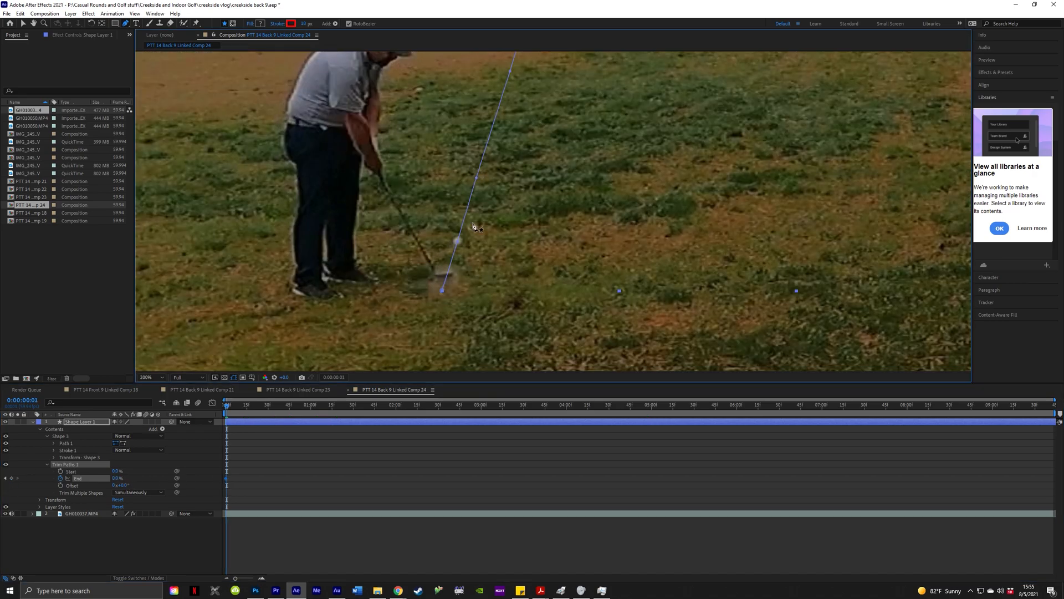
# - Keyframe the Trim Paths End from 0:00:00:01 onward, following the ball frame by frame so the tracer tip meets it after launch
pyautogui.moveTo(117, 479); pyautogui.dragTo(121, 480)
pyautogui.press('pagedown')
pyautogui.press('pagedown')
pyautogui.press('pagedown')
pyautogui.press('pagedown')
pyautogui.press('pagedown')
pyautogui.press('pagedown')
pyautogui.press('pageup')
pyautogui.press('pagedown')
pyautogui.press('pagedown')
pyautogui.press('pagedown')
pyautogui.press('pagedown')
pyautogui.press('pagedown')
pyautogui.press('pagedown')
pyautogui.press('pagedown')
pyautogui.press('pageup')
pyautogui.press('pageup')
pyautogui.press('pageup')
pyautogui.press('pageup')
pyautogui.press('pageup')
pyautogui.press('pageup')
pyautogui.press('pagedown')
pyautogui.press('pagedown')
pyautogui.press('pagedown')
pyautogui.press('pagedown')
pyautogui.press('pagedown')
pyautogui.press('pagedown')
pyautogui.press('pagedown')
pyautogui.press('pagedown')
pyautogui.press('pagedown')
pyautogui.press('pagedown')
pyautogui.press('pagedown')
pyautogui.press('pagedown')
pyautogui.press('pagedown')
pyautogui.press('pagedown')
pyautogui.press('pagedown')
pyautogui.scroll(1, 593, 80)
pyautogui.press('pageup')
pyautogui.press('pageup')
pyautogui.press('pageup')
pyautogui.press('pageup')
# - Continue keyframing the Trim Paths End along the ball's climb, setting it to 57% at 0:00:00:29
pyautogui.click(118, 478)
pyautogui.press('pagedown')
pyautogui.press('pagedown')
pyautogui.press('pagedown')
pyautogui.press('pagedown')
pyautogui.press('pagedown')
pyautogui.press('pagedown')
pyautogui.press('pagedown')
pyautogui.press('pagedown')
pyautogui.press('pagedown')
pyautogui.press('pagedown')
pyautogui.press('pagedown')
pyautogui.press('pagedown')
pyautogui.press('pagedown')
pyautogui.press('pagedown')
pyautogui.press('pagedown')
pyautogui.press('pagedown')
pyautogui.press('pagedown')
pyautogui.press('pagedown')
pyautogui.press('pageup')
pyautogui.press('pageup')
pyautogui.press('pageup')
pyautogui.press('pageup')
pyautogui.press('pageup')
pyautogui.press('pageup')
pyautogui.press('pageup')
pyautogui.press('pageup')
pyautogui.press('pageup')
pyautogui.click(119, 478)
pyautogui.write('57')
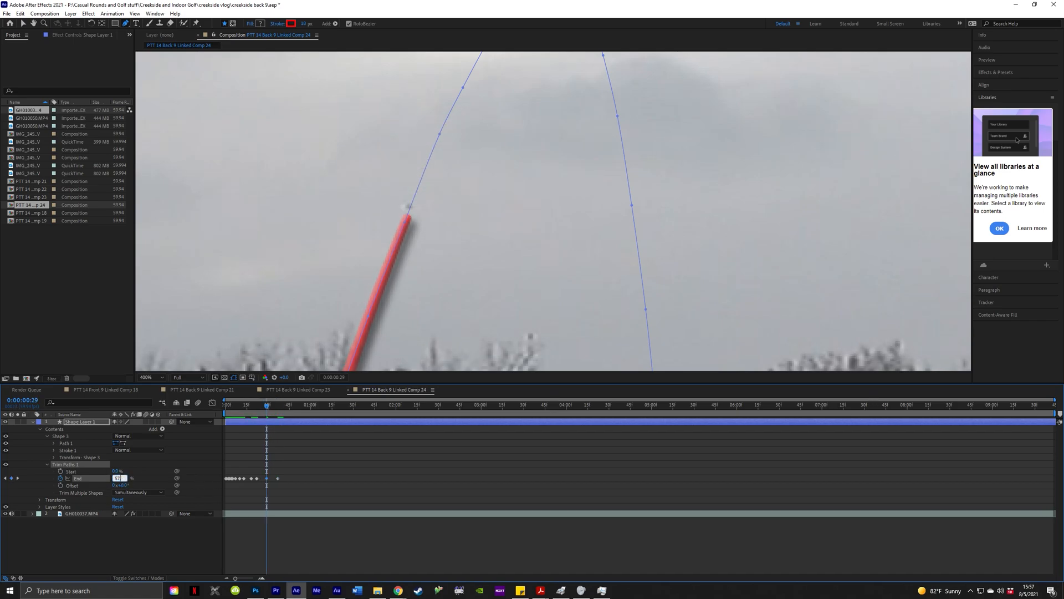
pyautogui.press('Return')
# - Advance to a later position of the ball in the sky and extend the Trim Paths End so the tracer tip reaches it
pyautogui.press('pagedown')
pyautogui.press('pagedown')
pyautogui.press('pagedown')
pyautogui.press('pagedown')
pyautogui.press('pagedown')
pyautogui.press('pagedown')
pyautogui.press('pagedown')
pyautogui.press('pagedown')
pyautogui.press('pagedown')
pyautogui.press('pagedown')
pyautogui.press('pagedown')
pyautogui.press('pagedown')
pyautogui.press('pagedown')
pyautogui.press('pagedown')
pyautogui.press('pagedown')
pyautogui.press('pagedown')
pyautogui.press('pagedown')
pyautogui.press('pagedown')
pyautogui.press('pagedown')
pyautogui.press('pagedown')
pyautogui.moveTo(511, 123); pyautogui.dragTo(428, 228)
pyautogui.moveTo(117, 478); pyautogui.dragTo(122, 477)
# - Step back to an earlier frame of the climb and set the Trim Paths End to 63%
pyautogui.press('pageup')
pyautogui.press('pageup')
pyautogui.press('pageup')
pyautogui.press('pageup')
pyautogui.press('pageup')
pyautogui.press('pageup')
pyautogui.press('pageup')
pyautogui.press('pageup')
pyautogui.press('pageup')
pyautogui.press('pageup')
pyautogui.press('pageup')
pyautogui.press('pageup')
pyautogui.press('pageup')
pyautogui.click(118, 478)
pyautogui.write('63')
pyautogui.press('Return')
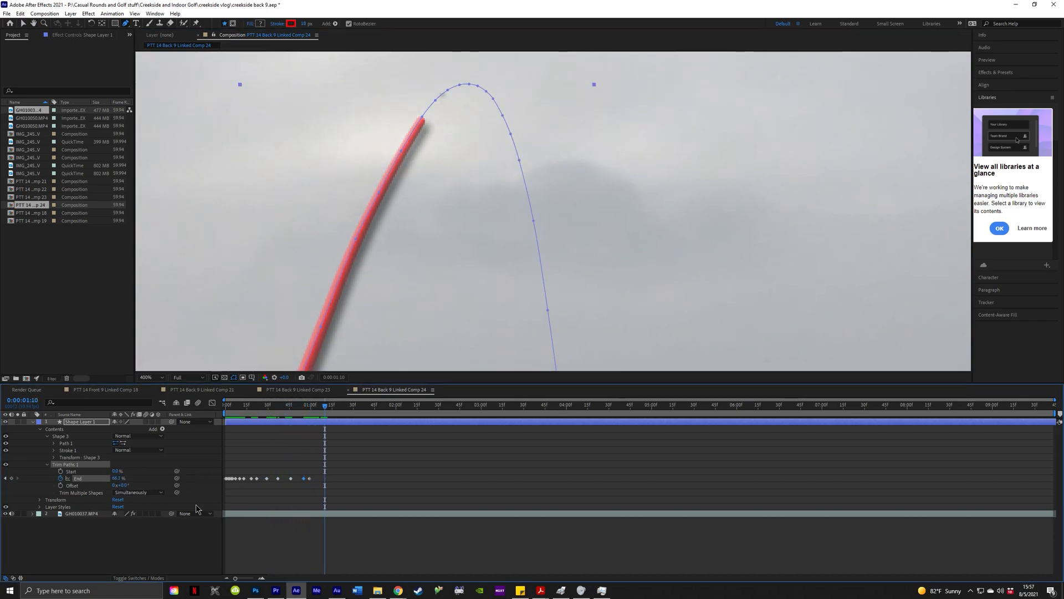
# - Keyframe the Trim Paths End at 0:00:01:10, refining the value slightly above 67% so the tracer tip meets the ball
pyautogui.click(119, 478)
pyautogui.write('67')
pyautogui.press('Return')
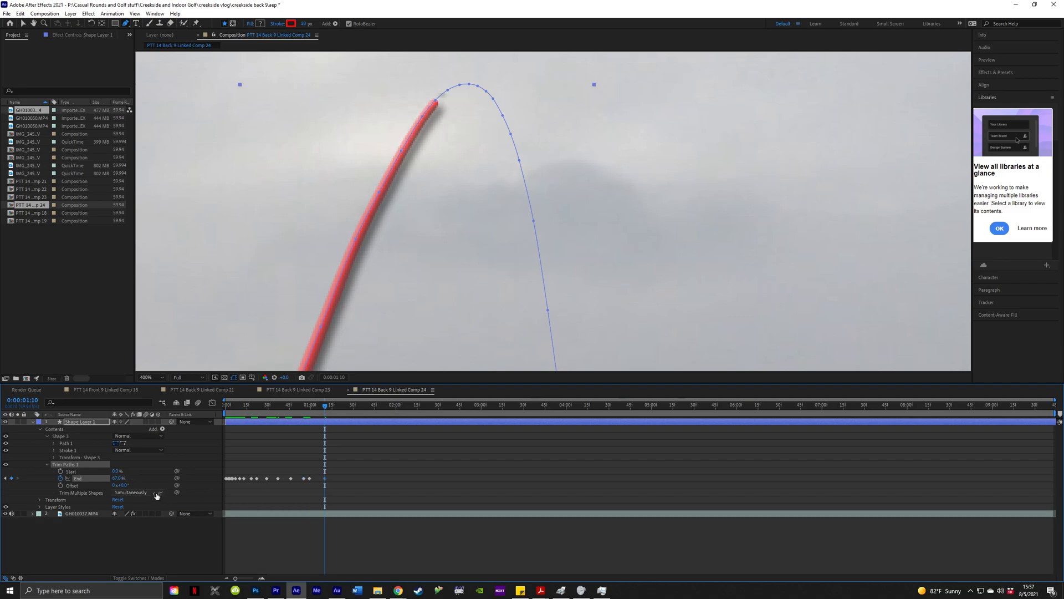
pyautogui.click(120, 479)
pyautogui.write('67.2')
pyautogui.press('Return')
pyautogui.click(120, 479)
pyautogui.press('Return')
# - Advance to 0:00:01:24 near the top of the arc and keyframe the Trim Paths End at 68.4%
pyautogui.press('pagedown')
pyautogui.press('pagedown')
pyautogui.press('pagedown')
pyautogui.press('pagedown')
pyautogui.press('pagedown')
pyautogui.press('pagedown')
pyautogui.press('pagedown')
pyautogui.press('pagedown')
pyautogui.press('pagedown')
pyautogui.press('pagedown')
pyautogui.press('pagedown')
pyautogui.press('pagedown')
pyautogui.scroll(1, 501, 75)
pyautogui.press('pagedown')
pyautogui.press('pagedown')
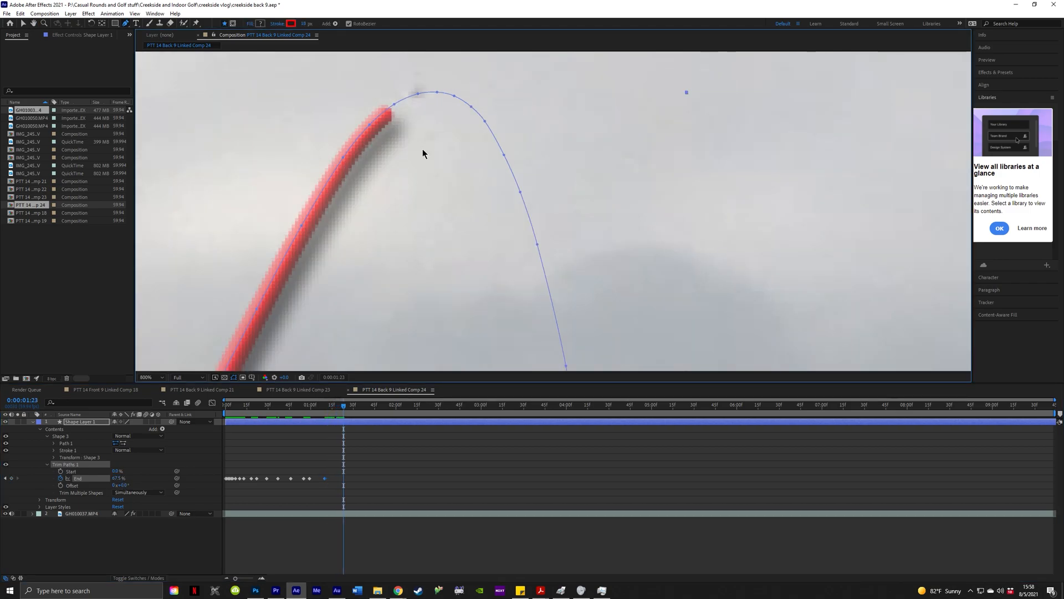
pyautogui.click(128, 479)
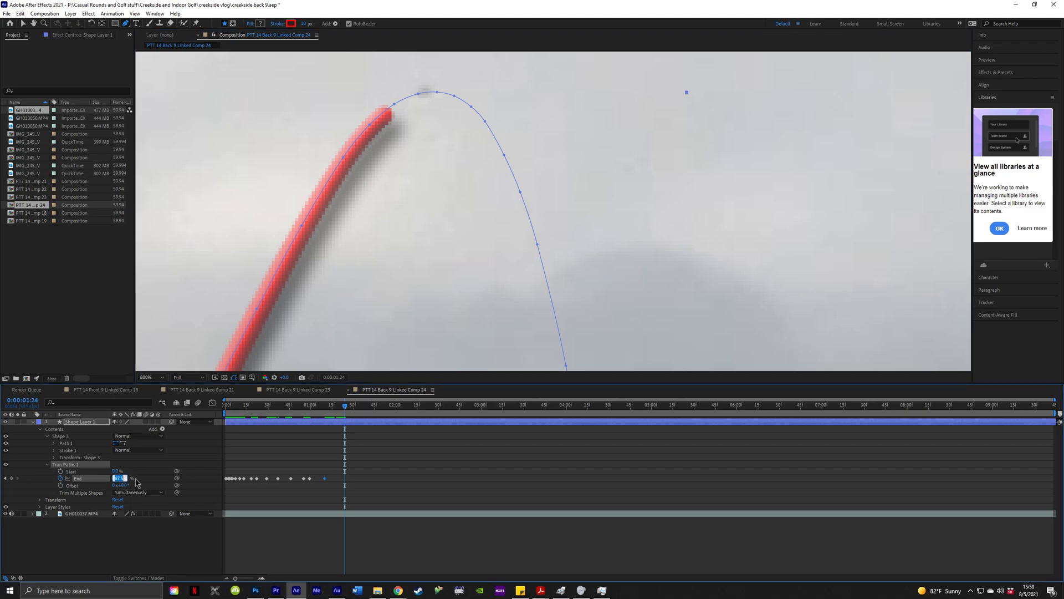
pyautogui.write('68')
pyautogui.press('Return')
pyautogui.click(118, 478)
pyautogui.write('68.4')
pyautogui.press('Return')
# - Advance to 0:00:01:39, just past the apex, and keyframe the Trim Paths End at 69%
pyautogui.press('pagedown')
pyautogui.press('pagedown')
pyautogui.press('pagedown')
pyautogui.press('pagedown')
pyautogui.press('pagedown')
pyautogui.press('pagedown')
pyautogui.press('pagedown')
pyautogui.press('pagedown')
pyautogui.press('pagedown')
pyautogui.press('pagedown')
pyautogui.press('pagedown')
pyautogui.press('pagedown')
pyautogui.press('pagedown')
pyautogui.press('pagedown')
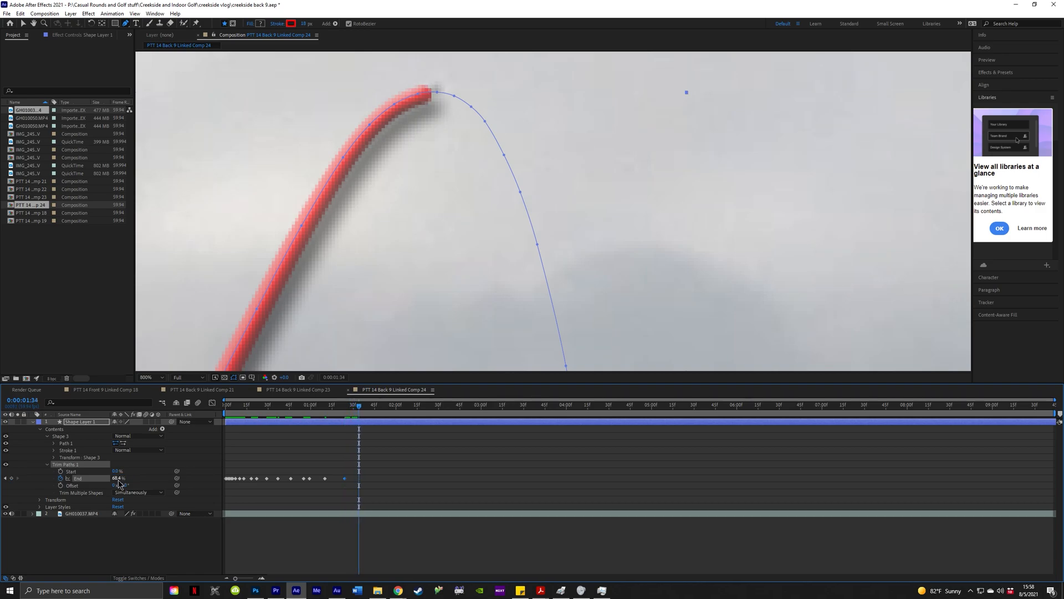
pyautogui.press('pagedown')
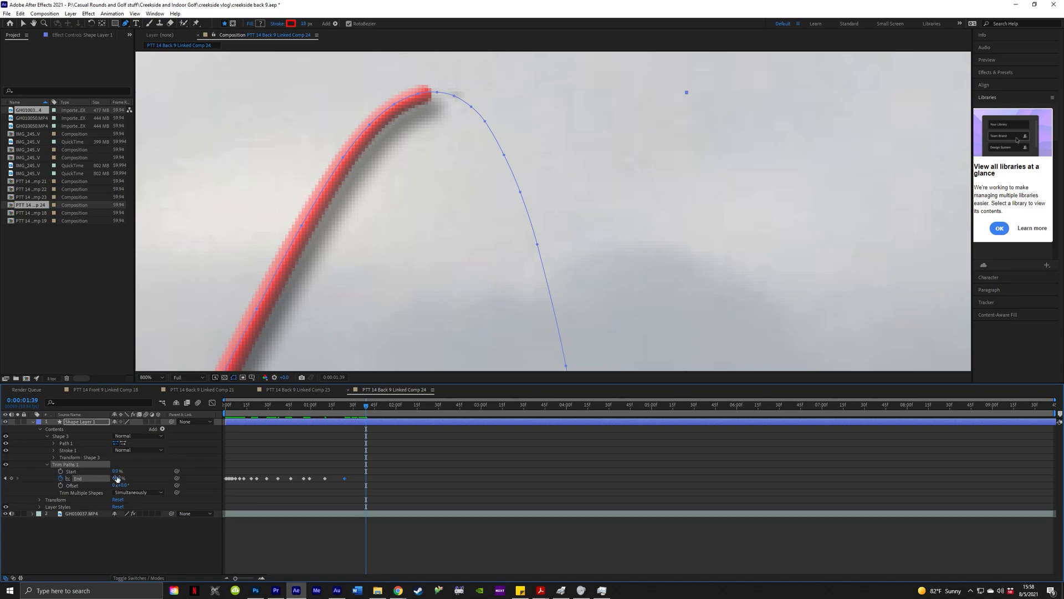
pyautogui.write('69')
pyautogui.press('Return')
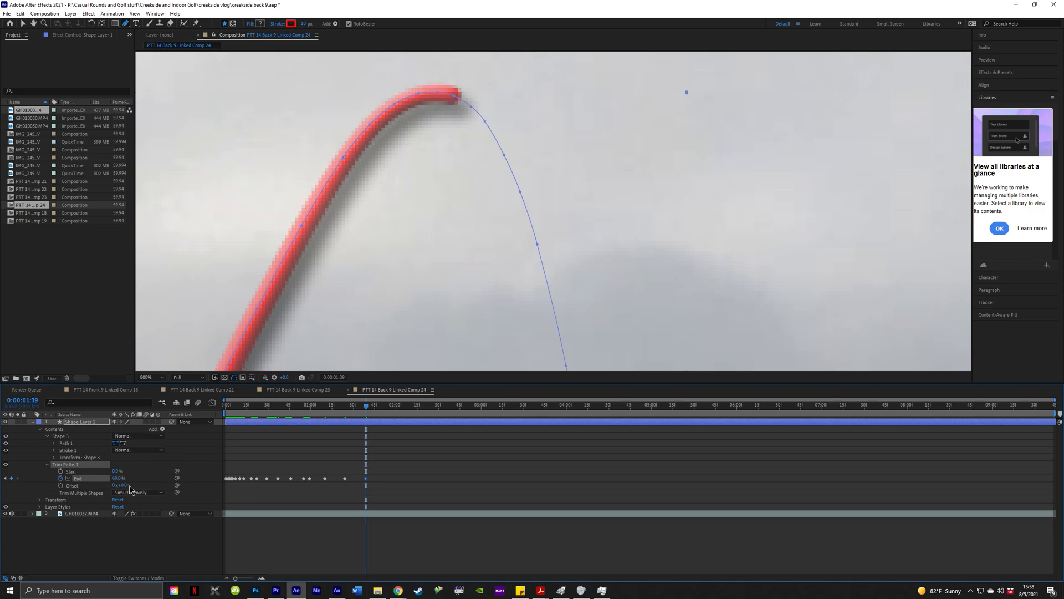
# - Examine the frames from 0:00:01:30 through 0:00:01:41 around the apex, comparing the tracer tip with the ball
pyautogui.press('pageup')
pyautogui.press('pageup')
pyautogui.press('pageup')
pyautogui.press('pageup')
pyautogui.press('pageup')
pyautogui.press('pageup')
pyautogui.press('pageup')
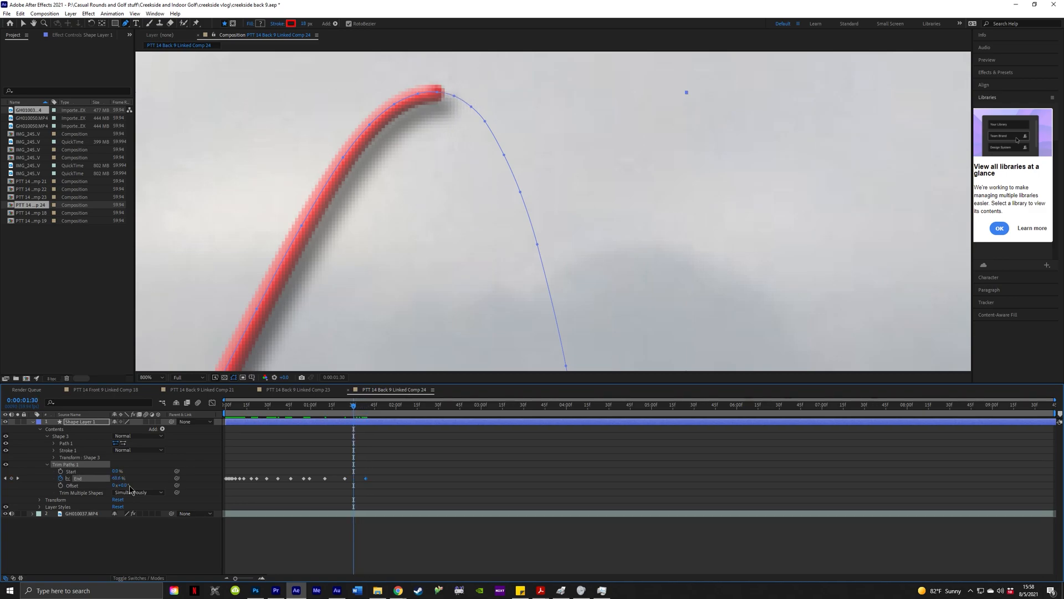
pyautogui.press('pagedown')
pyautogui.press('pagedown')
pyautogui.press('pagedown')
pyautogui.press('pagedown')
pyautogui.press('pagedown')
pyautogui.press('pagedown')
pyautogui.press('pagedown')
pyautogui.press('pagedown')
pyautogui.press('pagedown')
pyautogui.press('pagedown')
pyautogui.press('pagedown')
pyautogui.press('pagedown')
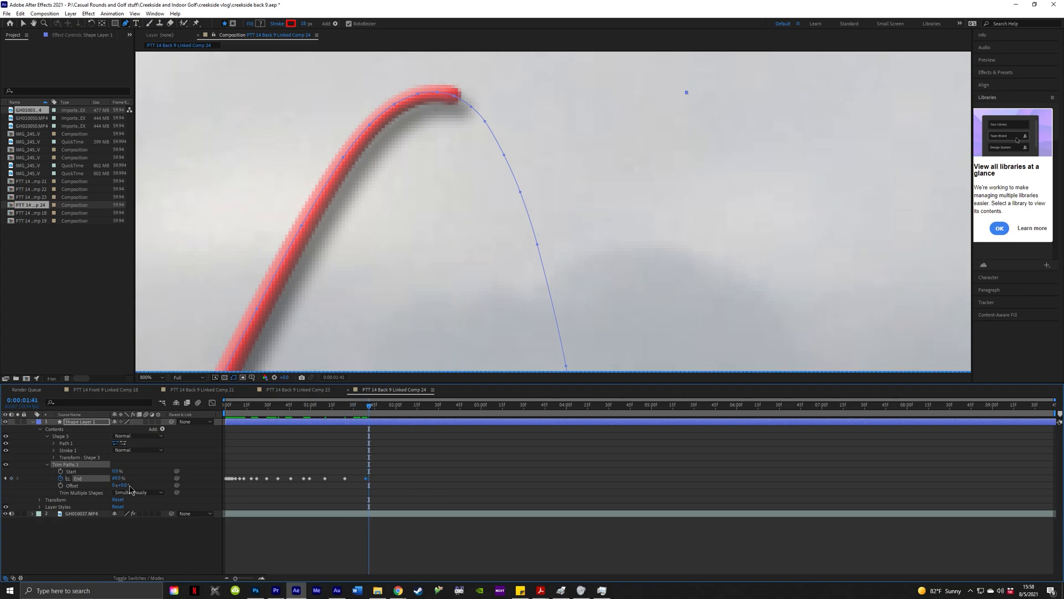
# - Advance to 0:00:01:53 and keyframe the Trim Paths End, trying 70% before refining it to 69.8%
pyautogui.press('pagedown')
pyautogui.press('pagedown')
pyautogui.press('pagedown')
pyautogui.press('pagedown')
pyautogui.press('pagedown')
pyautogui.press('pagedown')
pyautogui.press('pagedown')
pyautogui.press('pagedown')
pyautogui.press('pagedown')
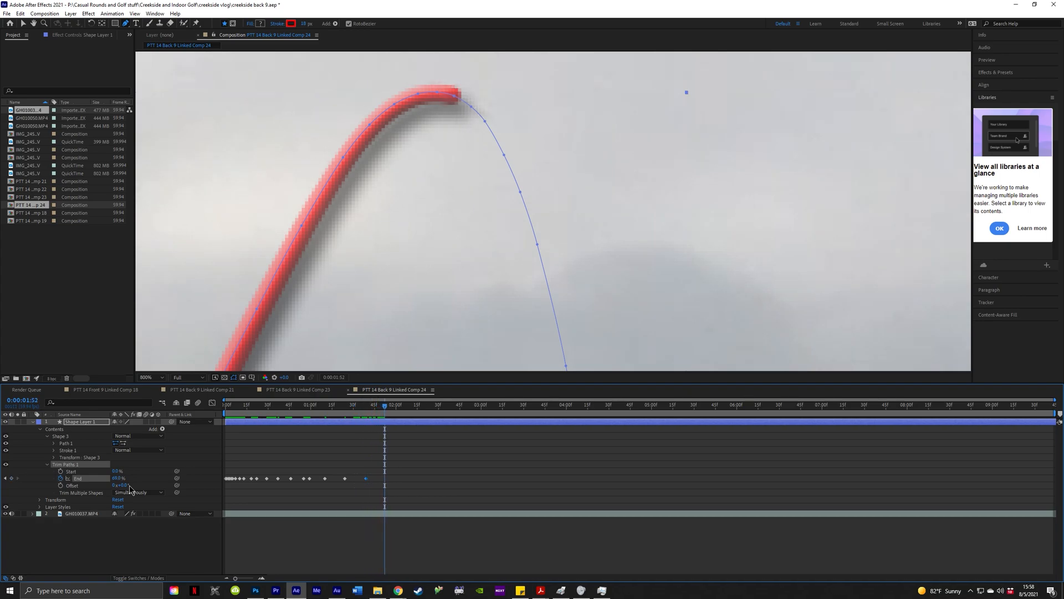
pyautogui.click(114, 479)
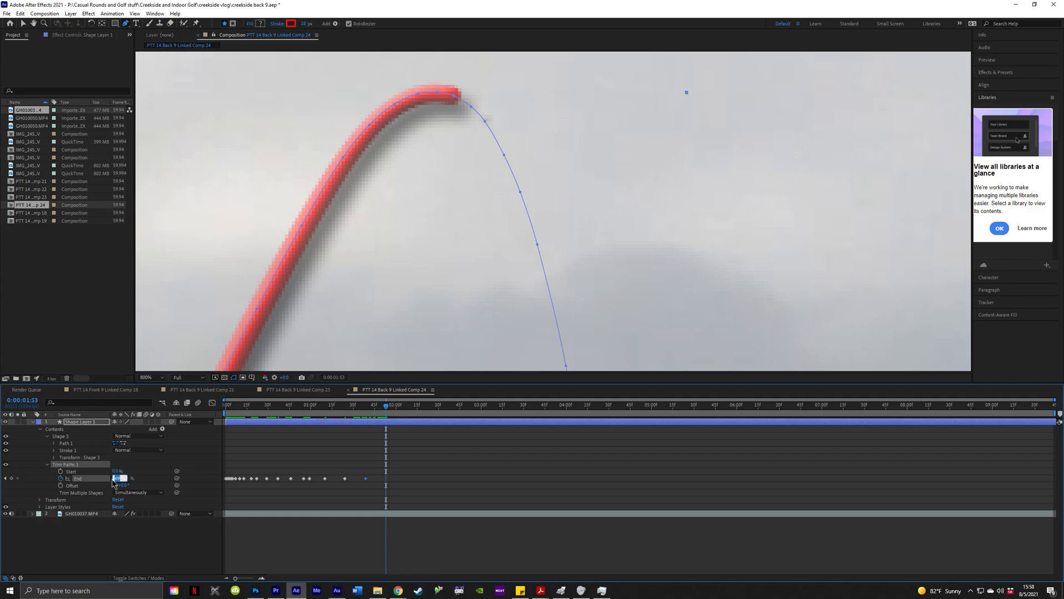
pyautogui.write('70')
pyautogui.press('Return')
pyautogui.press('F2')
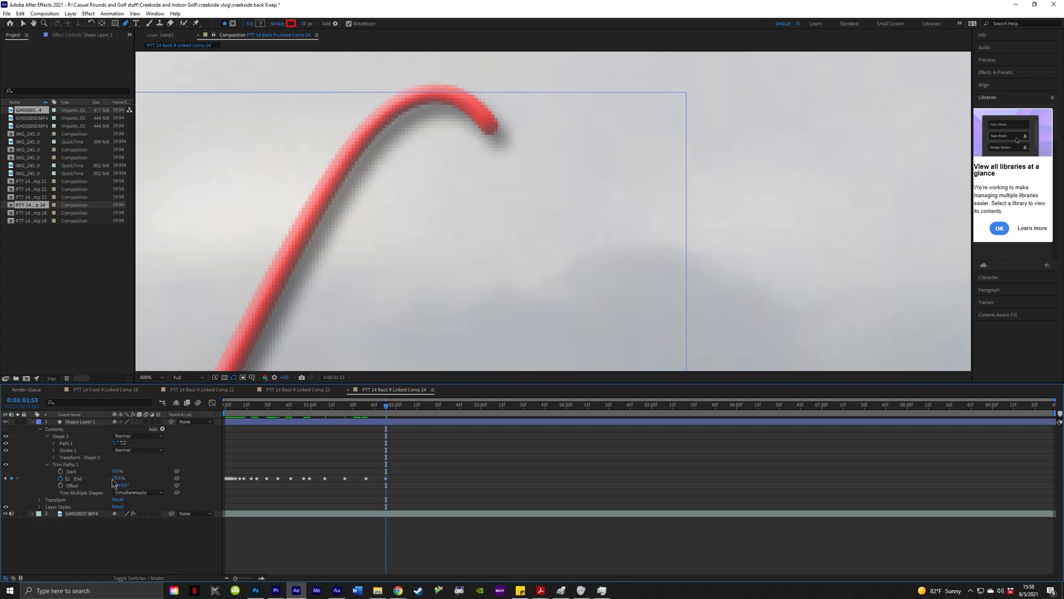
pyautogui.click(119, 479)
pyautogui.write('69.8')
pyautogui.press('Return')
# - Advance to 0:00:02:04 and keyframe the Trim Paths End slightly above 70% so the tracer tip follows the descending ball
pyautogui.press('pagedown')
pyautogui.press('pagedown')
pyautogui.press('pagedown')
pyautogui.press('pagedown')
pyautogui.press('pagedown')
pyautogui.press('pagedown')
pyautogui.press('pagedown')
pyautogui.press('pagedown')
pyautogui.press('pagedown')
pyautogui.press('pagedown')
pyautogui.press('pagedown')
pyautogui.press('pagedown')
pyautogui.click(118, 479)
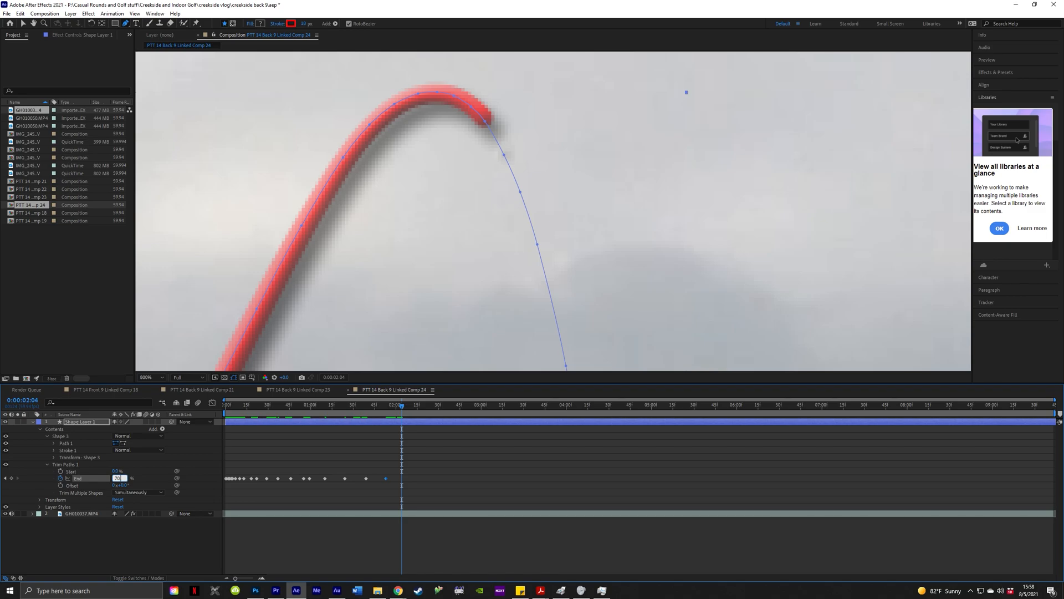
pyautogui.press('Return')
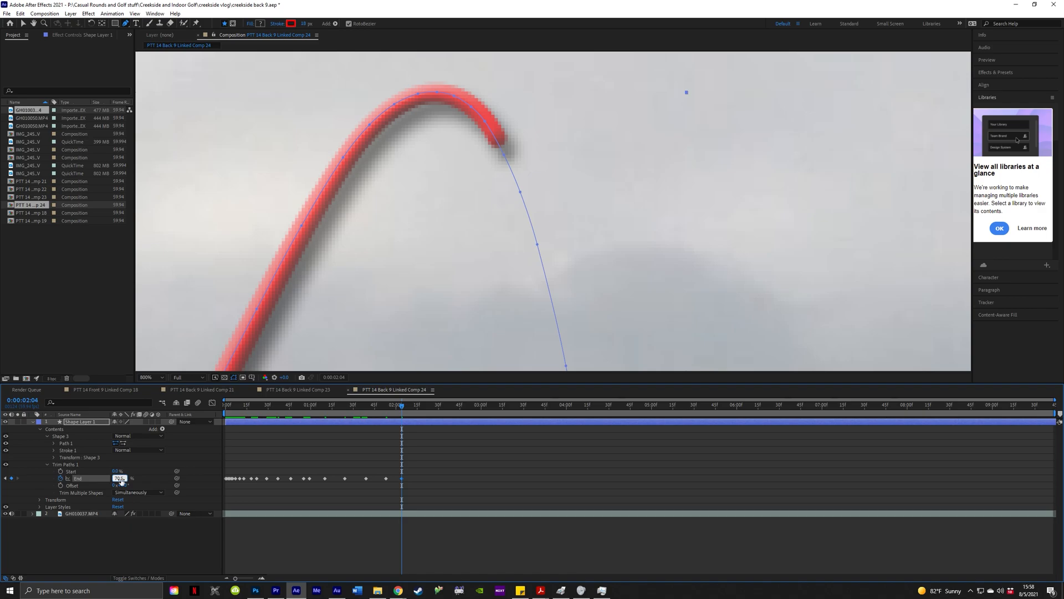
pyautogui.press('Return')
# - Advance to 0:00:02:17 and keyframe the Trim Paths End at about 71.5% to match the falling ball
pyautogui.press('pagedown')
pyautogui.press('pagedown')
pyautogui.press('pagedown')
pyautogui.press('pagedown')
pyautogui.press('pagedown')
pyautogui.press('pagedown')
pyautogui.press('pagedown')
pyautogui.press('pagedown')
pyautogui.press('pagedown')
pyautogui.press('pagedown')
pyautogui.press('pagedown')
pyautogui.press('pagedown')
pyautogui.press('pagedown')
pyautogui.press('pagedown')
pyautogui.press('pagedown')
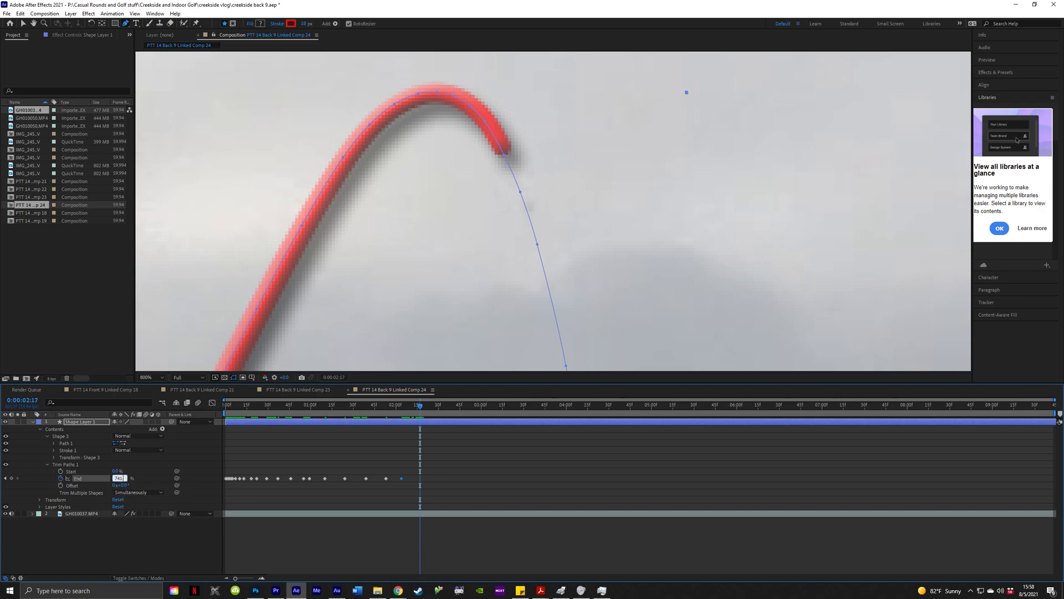
pyautogui.write('100')
pyautogui.press('Return')
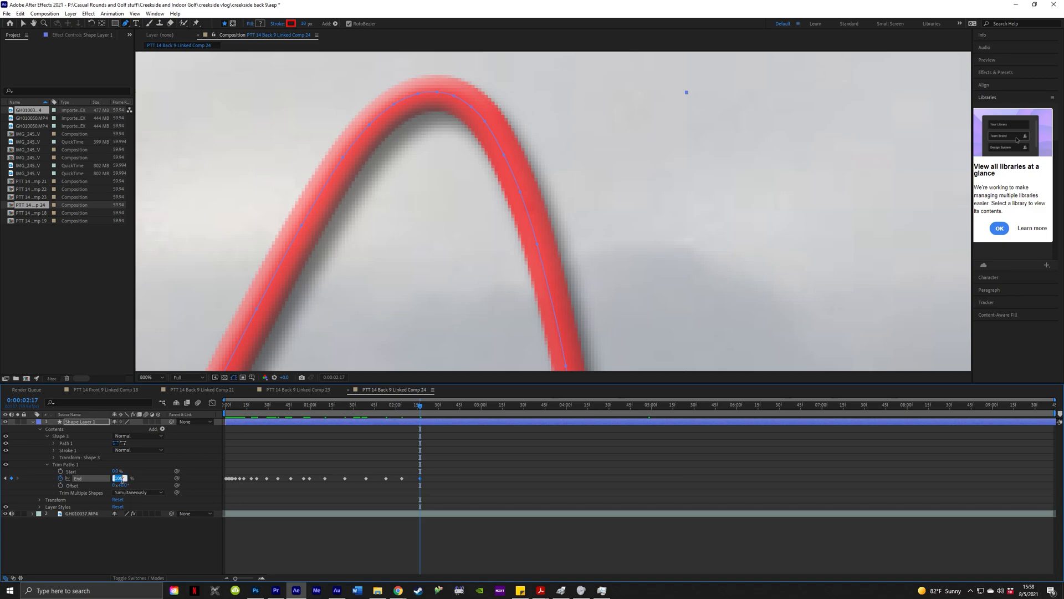
pyautogui.hotkey('ctrl', 'Right')
pyautogui.hotkey('ctrl', 'Left')
# - Advance to 0:00:02:46 on the descent and keyframe the Trim Paths End at 75%
pyautogui.hotkey('ctrl', 'Right')
pyautogui.hotkey('ctrl', 'Right')
pyautogui.hotkey('ctrl', 'Right')
pyautogui.hotkey('ctrl', 'Right')
pyautogui.hotkey('ctrl', 'Right')
pyautogui.hotkey('ctrl', 'Right')
pyautogui.hotkey('ctrl', 'Right')
pyautogui.hotkey('ctrl', 'Right')
pyautogui.hotkey('ctrl', 'Right')
pyautogui.hotkey('ctrl', 'Right')
pyautogui.hotkey('ctrl', 'Right')
pyautogui.hotkey('ctrl', 'Right')
pyautogui.hotkey('ctrl', 'Right')
pyautogui.hotkey('ctrl', 'Right')
pyautogui.hotkey('ctrl', 'Right')
pyautogui.hotkey('ctrl', 'Right')
pyautogui.hotkey('ctrl', 'Right')
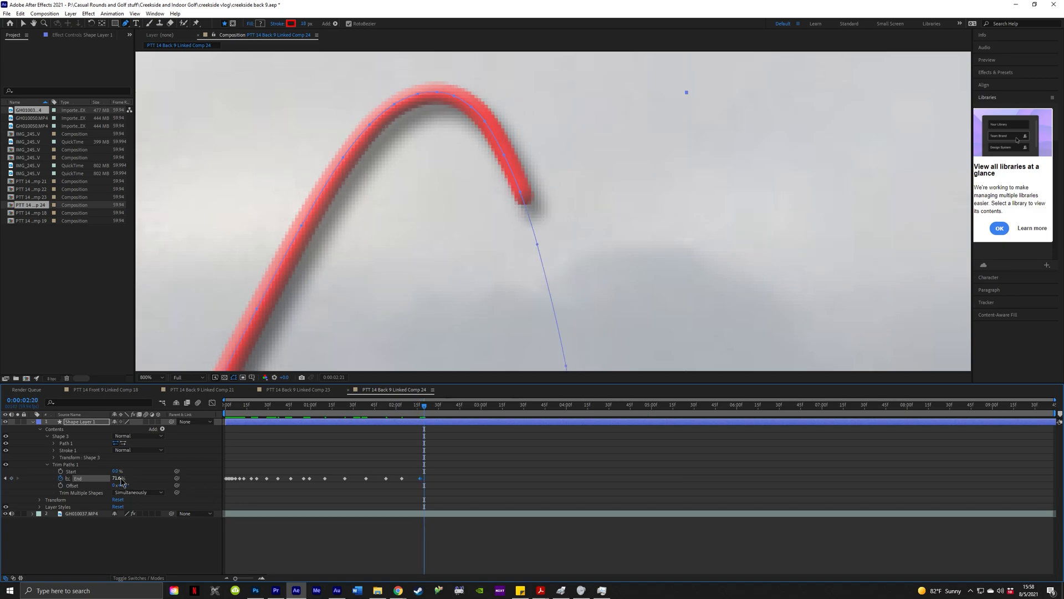
pyautogui.moveTo(582, 335); pyautogui.dragTo(578, 241)
pyautogui.hotkey('ctrl', 'Right')
pyautogui.hotkey('ctrl', 'Right')
pyautogui.hotkey('ctrl', 'Right')
pyautogui.hotkey('ctrl', 'Right')
pyautogui.hotkey('ctrl', 'Right')
pyautogui.hotkey('ctrl', 'Right')
pyautogui.hotkey('ctrl', 'Right')
pyautogui.hotkey('ctrl', 'Right')
pyautogui.hotkey('ctrl', 'Right')
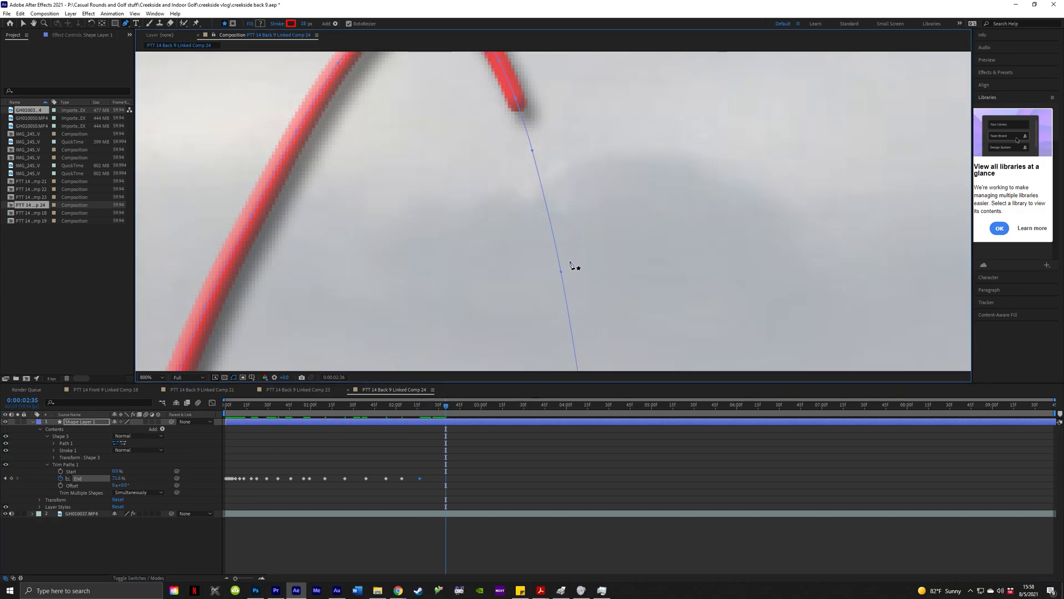
pyautogui.hotkey('ctrl', 'Right')
pyautogui.hotkey('ctrl', 'Right')
pyautogui.hotkey('ctrl', 'Right')
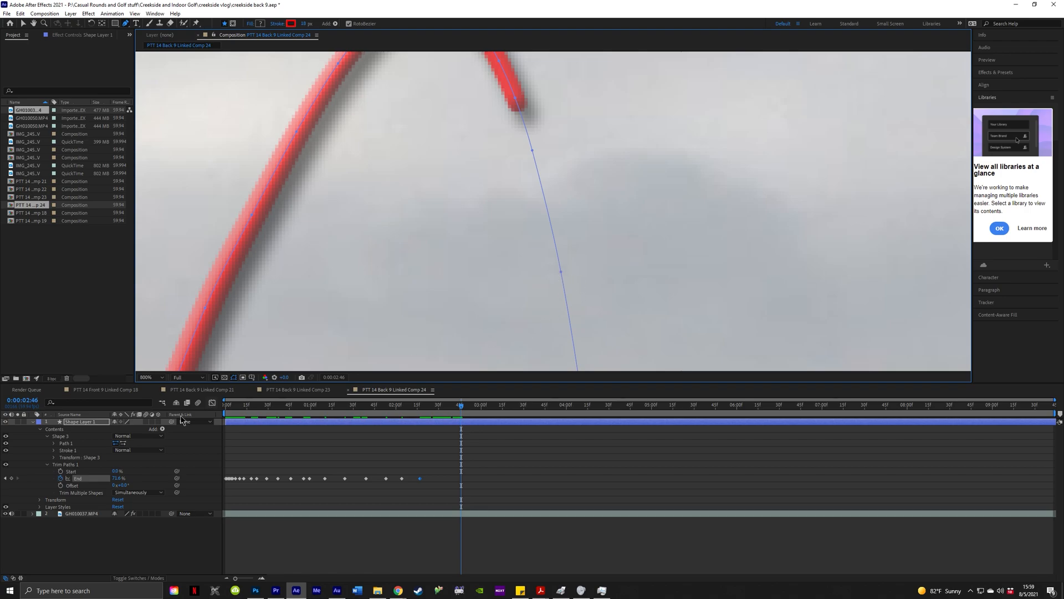
pyautogui.moveTo(123, 481)
pyautogui.mouseDown()
pyautogui.moveTo(133, 481)
pyautogui.moveTo(125, 480)
pyautogui.mouseUp()
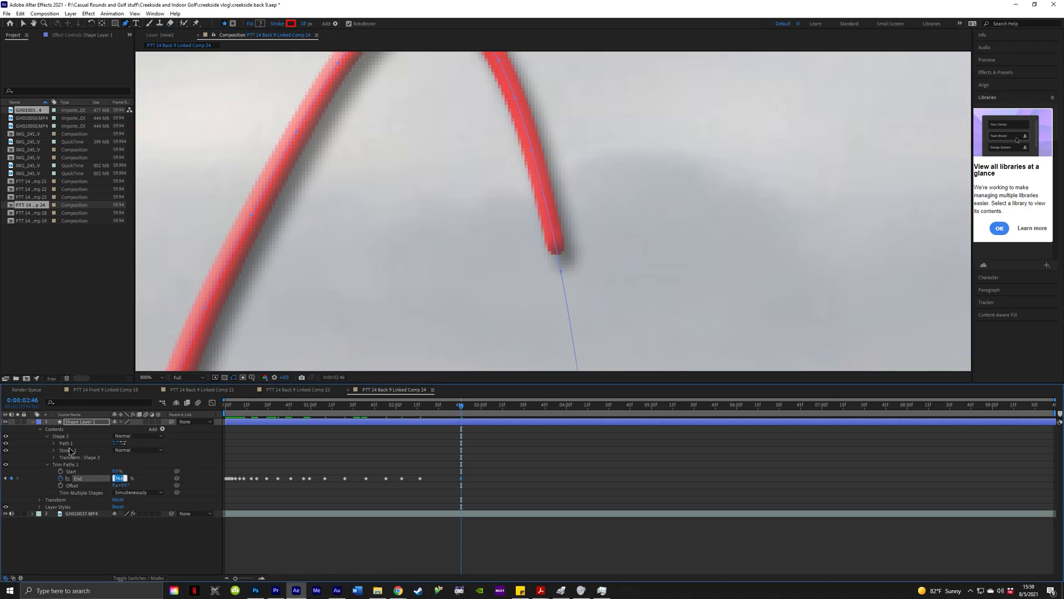
pyautogui.press('Return')
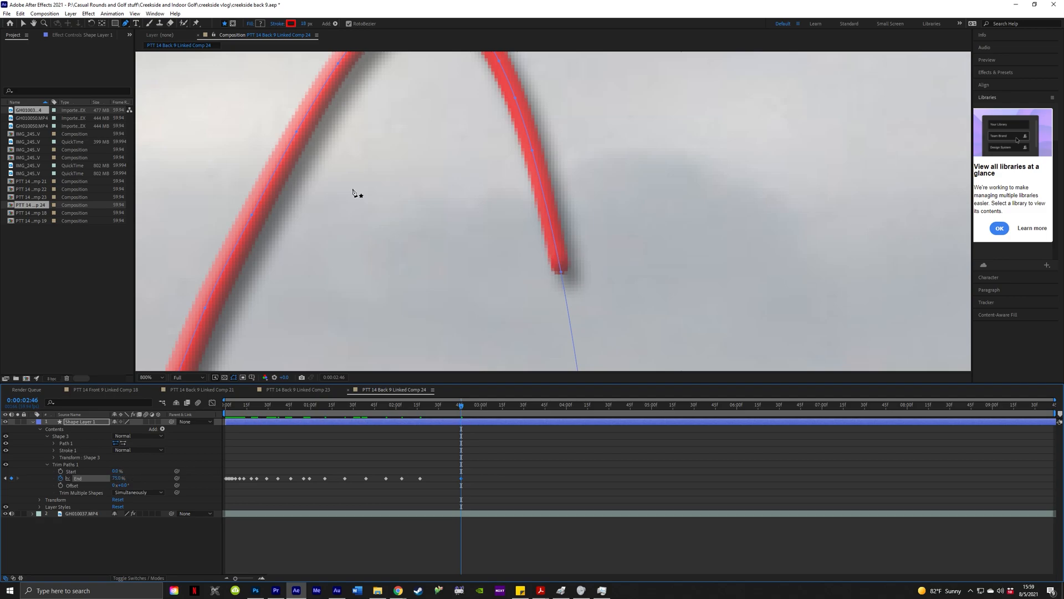
# - Play ahead to find the ball reappearing against the house, return to 0:00:04:16, and keyframe the Trim Paths End to match its position
pyautogui.scroll(-2, 561, 269)
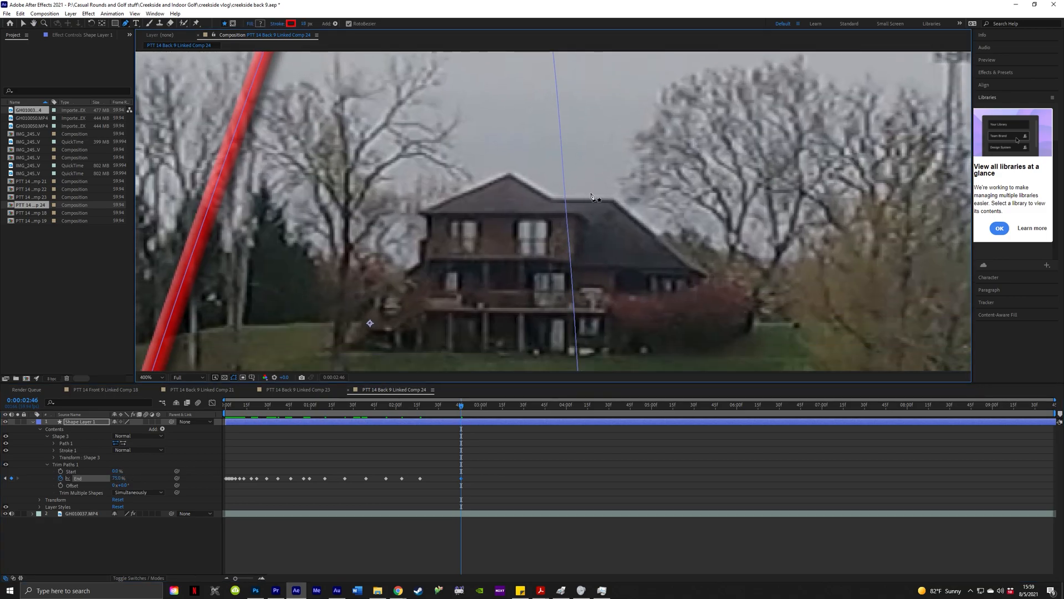
pyautogui.press('space')
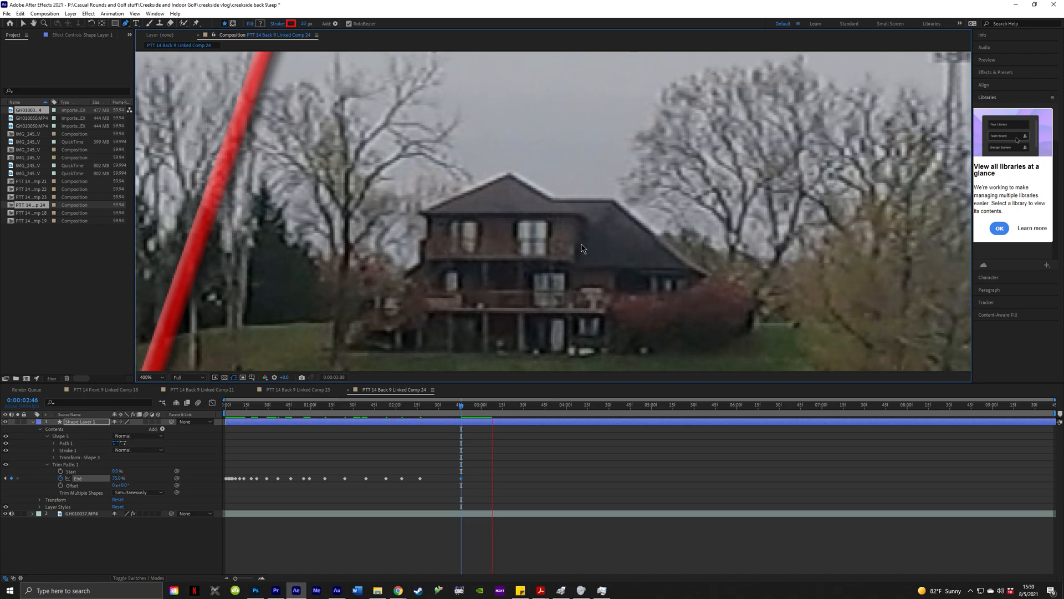
pyautogui.scroll(1, 612, 302)
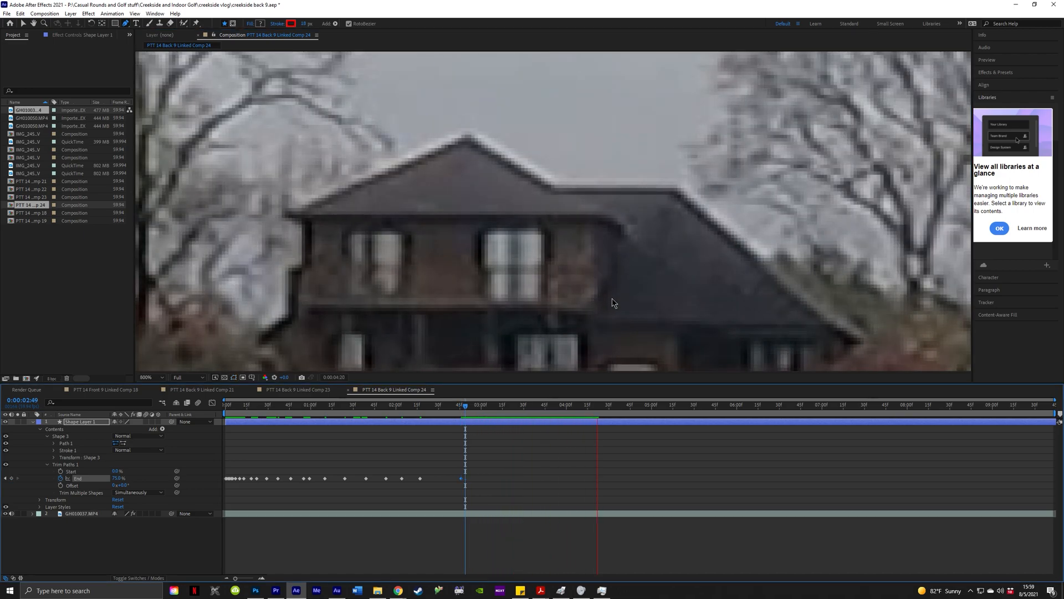
pyautogui.press('space')
pyautogui.press('pageup')
pyautogui.press('pageup')
pyautogui.press('pageup')
pyautogui.press('pageup')
pyautogui.press('pageup')
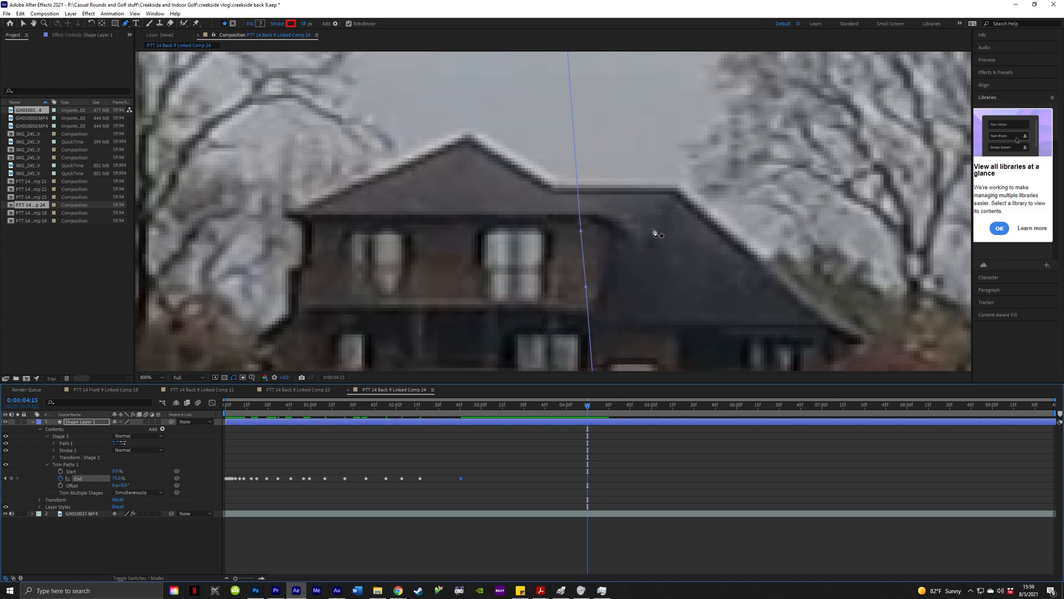
pyautogui.press('pagedown')
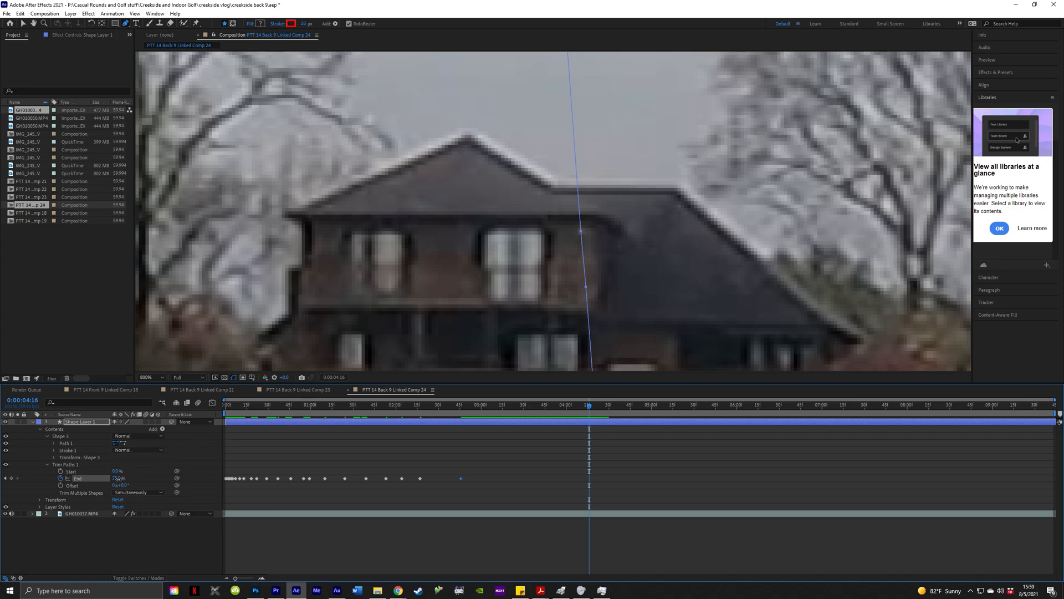
pyautogui.moveTo(119, 478); pyautogui.dragTo(123, 478)
# - Advance frame by frame to about 0:00:04:42, keyframing the Trim Paths End so the tracer tip follows the ball below the house
pyautogui.press('pagedown')
pyautogui.press('pagedown')
pyautogui.press('pagedown')
pyautogui.press('pagedown')
pyautogui.press('pagedown')
pyautogui.press('pagedown')
pyautogui.press('pagedown')
pyautogui.press('pagedown')
pyautogui.press('pagedown')
pyautogui.press('pagedown')
pyautogui.press('pagedown')
pyautogui.press('pagedown')
pyautogui.press('pagedown')
pyautogui.press('pagedown')
pyautogui.press('pagedown')
pyautogui.press('pagedown')
pyautogui.press('pagedown')
pyautogui.press('pagedown')
pyautogui.press('pagedown')
pyautogui.press('pagedown')
pyautogui.press('pagedown')
pyautogui.press('pagedown')
pyautogui.press('pagedown')
pyautogui.press('pagedown')
pyautogui.press('pagedown')
pyautogui.press('pagedown')
pyautogui.moveTo(698, 361); pyautogui.dragTo(691, 189)
pyautogui.moveTo(119, 478); pyautogui.dragTo(122, 478)
# - Advance to 0:00:05:00, where the ball lands, and keyframe the Trim Paths End at 100%
pyautogui.moveTo(719, 293); pyautogui.dragTo(682, 183)
pyautogui.press('pagedown')
pyautogui.press('pagedown')
pyautogui.press('pagedown')
pyautogui.press('pagedown')
pyautogui.press('pagedown')
pyautogui.press('pagedown')
pyautogui.press('pagedown')
pyautogui.press('pagedown')
pyautogui.press('pagedown')
pyautogui.press('pagedown')
pyautogui.press('pagedown')
pyautogui.press('pagedown')
pyautogui.press('pagedown')
pyautogui.press('pagedown')
pyautogui.press('pagedown')
pyautogui.press('pagedown')
pyautogui.press('pagedown')
pyautogui.press('pagedown')
pyautogui.moveTo(119, 478); pyautogui.dragTo(133, 478)
# - Deselect the shape layer and preview the complete tracer animation from 0:00:00:00 with the whole frame in view
pyautogui.click(504, 454)
pyautogui.press('/')
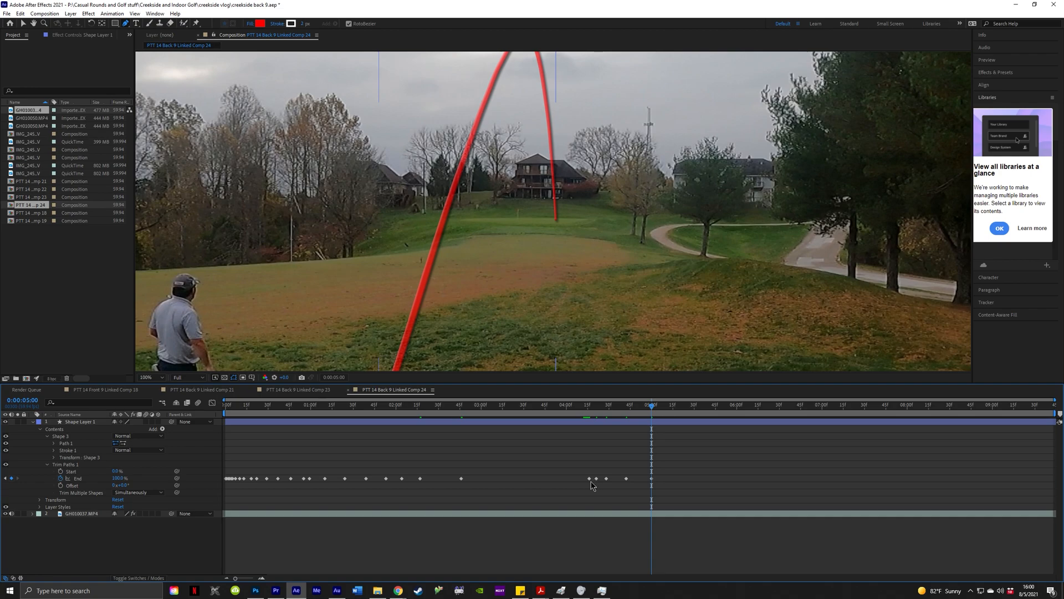
pyautogui.moveTo(583, 407); pyautogui.dragTo(224, 411)
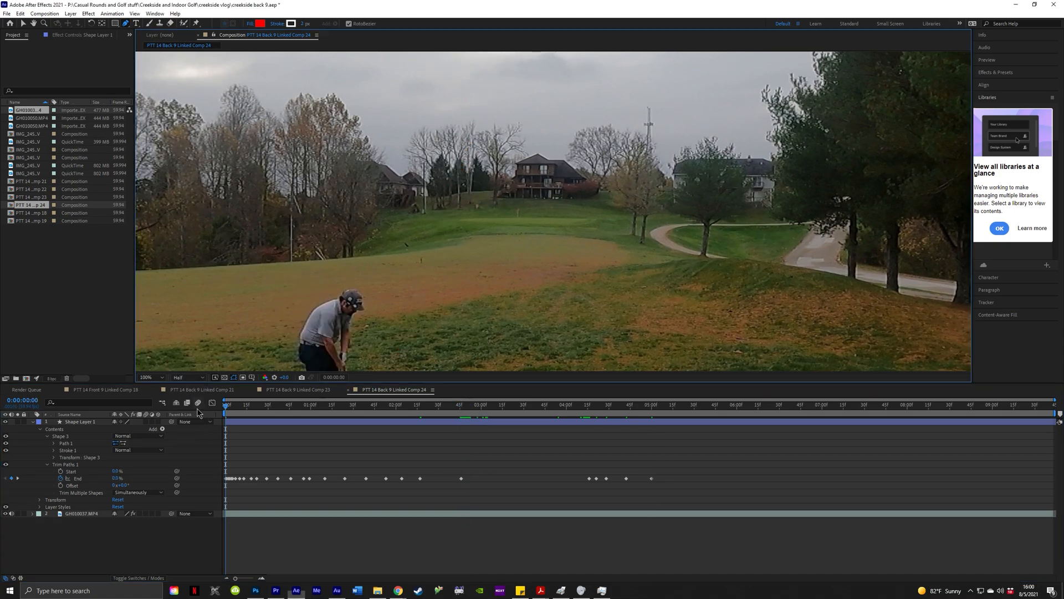
pyautogui.scroll(1, 481, 302)
pyautogui.scroll(-2, 484, 294)
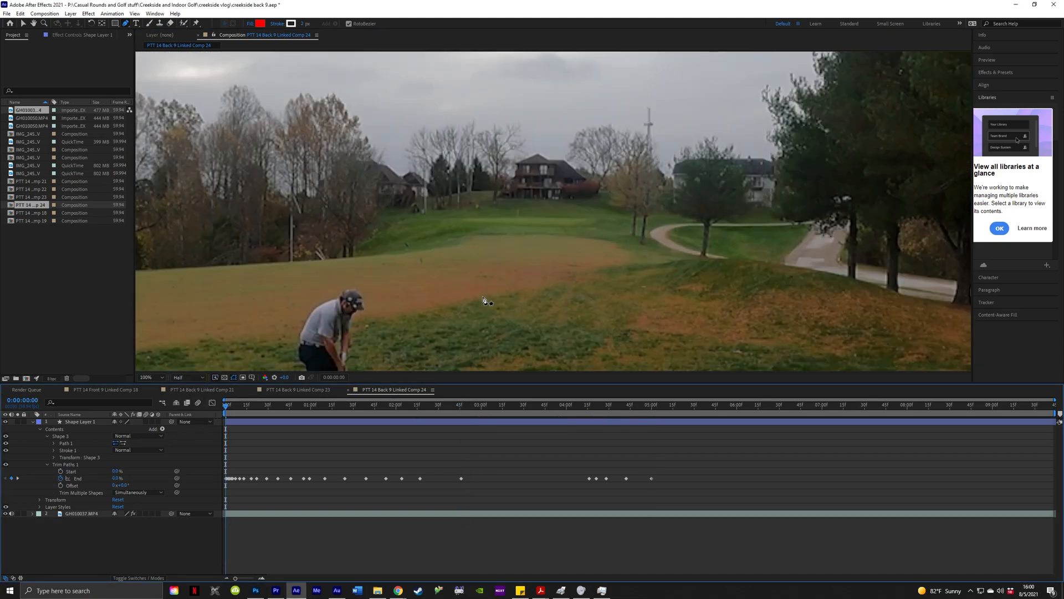
pyautogui.press('space')
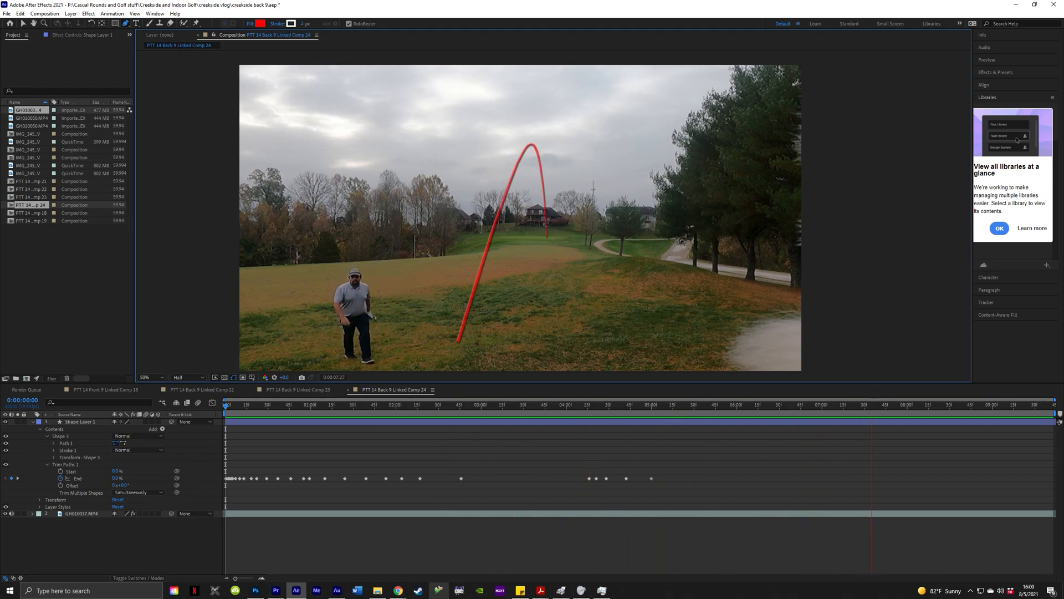
pyautogui.press('space')
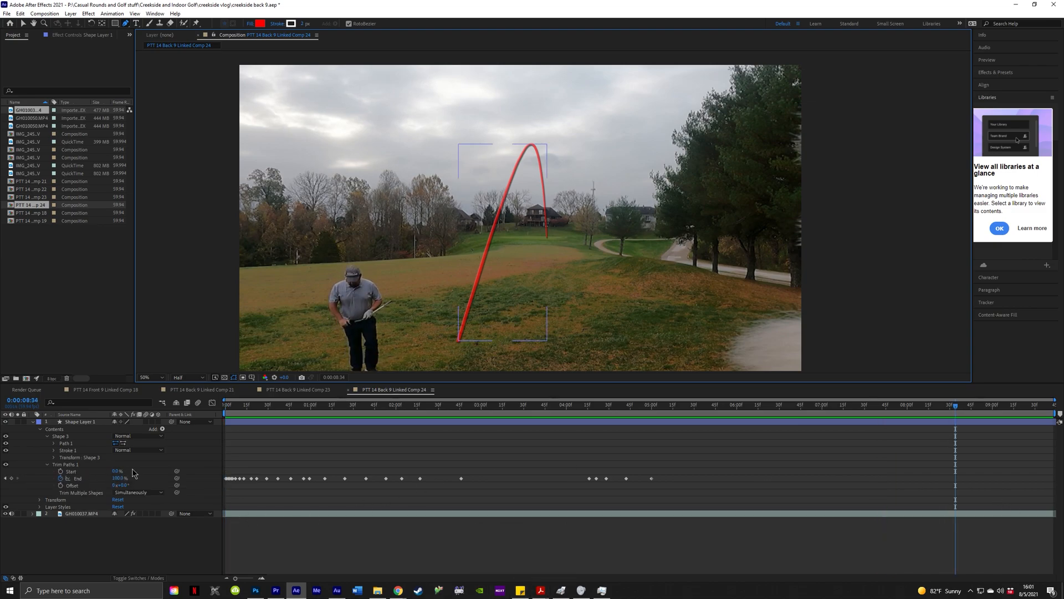
# - Keyframe the Trim Paths Start at 0% at 0:00:08:51 and at 100% at 0:00:09:11 so the tracer wipes away
pyautogui.press('space')
pyautogui.press('space')
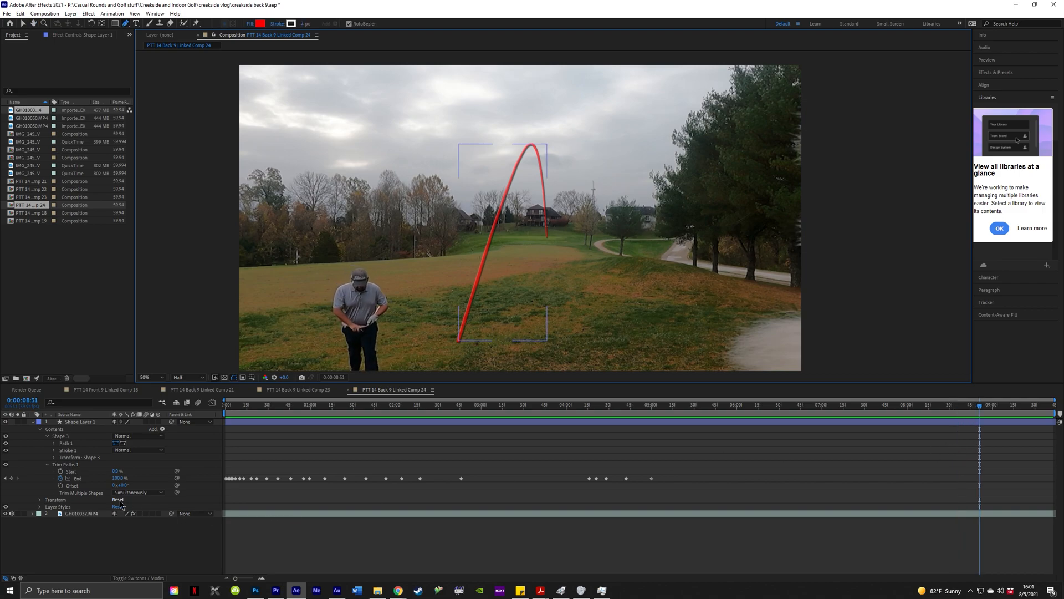
pyautogui.click(61, 472)
pyautogui.moveTo(980, 410); pyautogui.dragTo(1007, 410)
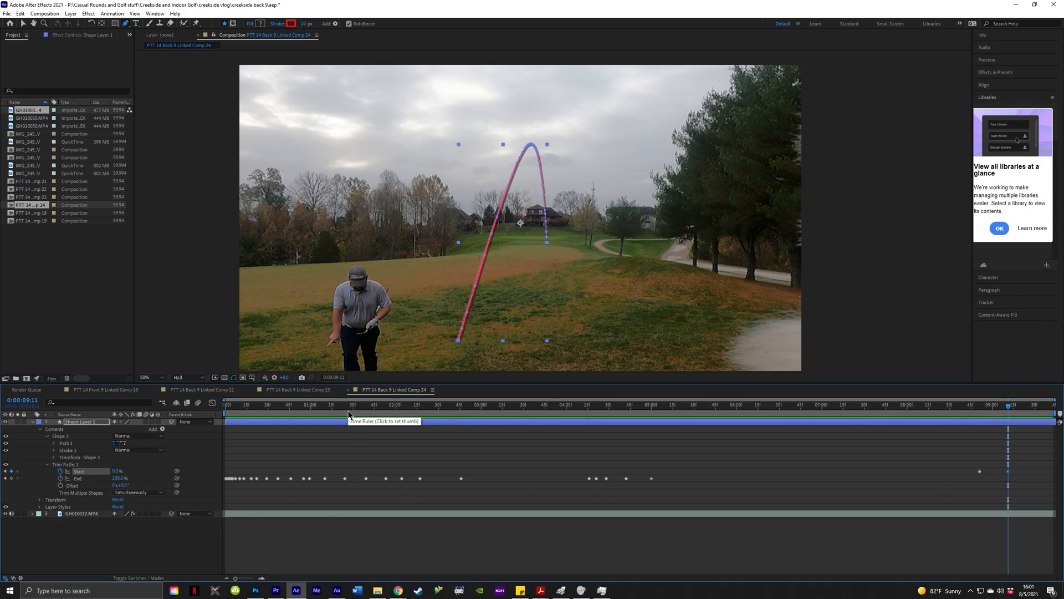
pyautogui.click(975, 407)
pyautogui.press('space')
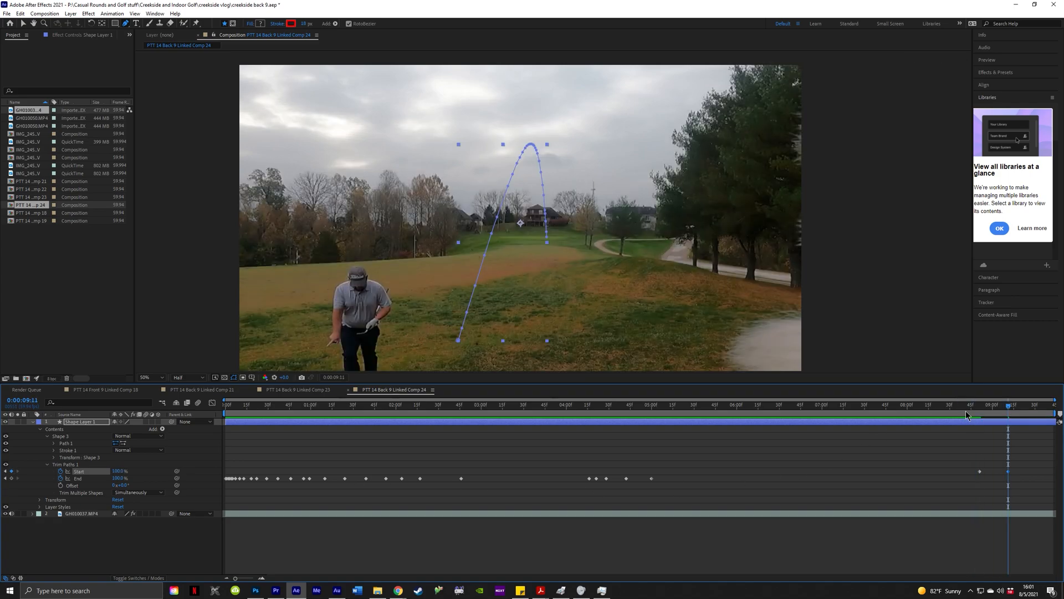
# - Preview the tracer's disappearance near the end of the composition, and replay the whole animation from the beginning
pyautogui.click(966, 411)
pyautogui.press('space')
pyautogui.moveTo(249, 410); pyautogui.dragTo(222, 413)
pyautogui.press('space')
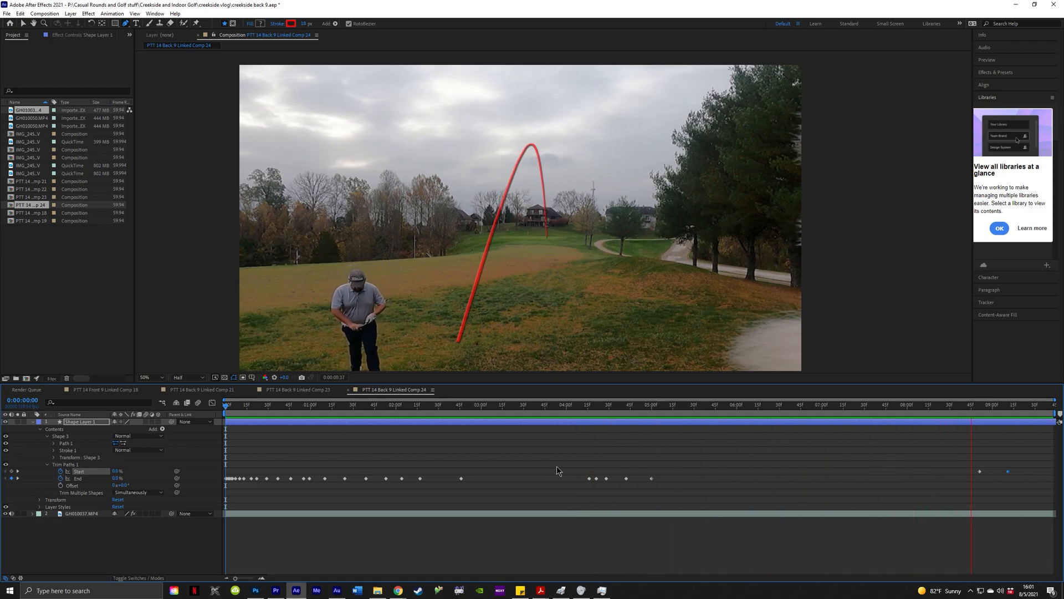
# - Switch to Premiere Pro and play the linked tracer composition in the GH010003 sequence from just before the swing at 00:01:23:06
pyautogui.click(276, 590)
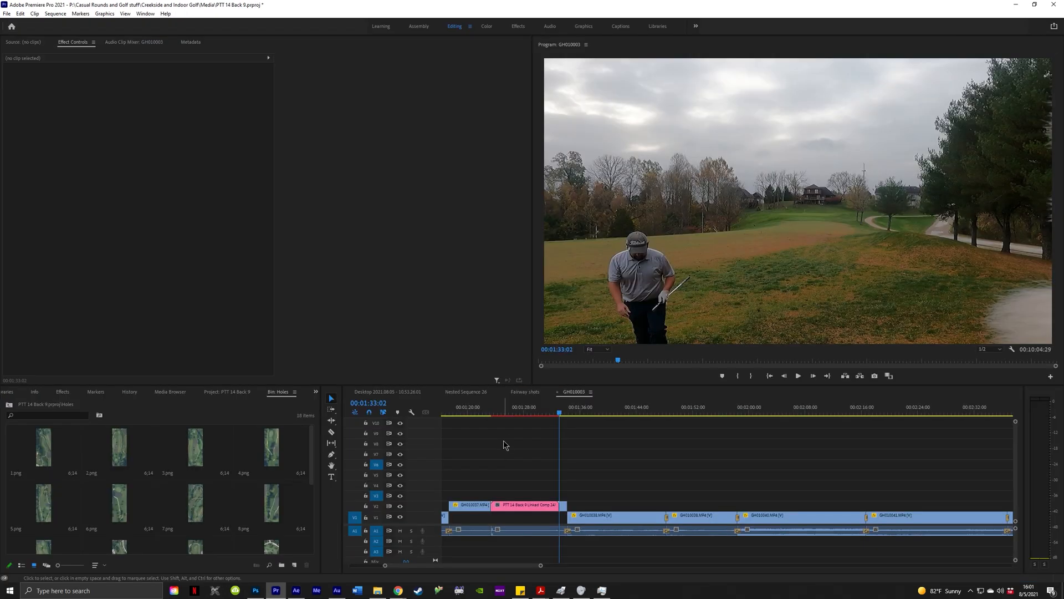
pyautogui.moveTo(498, 413); pyautogui.dragTo(491, 413)
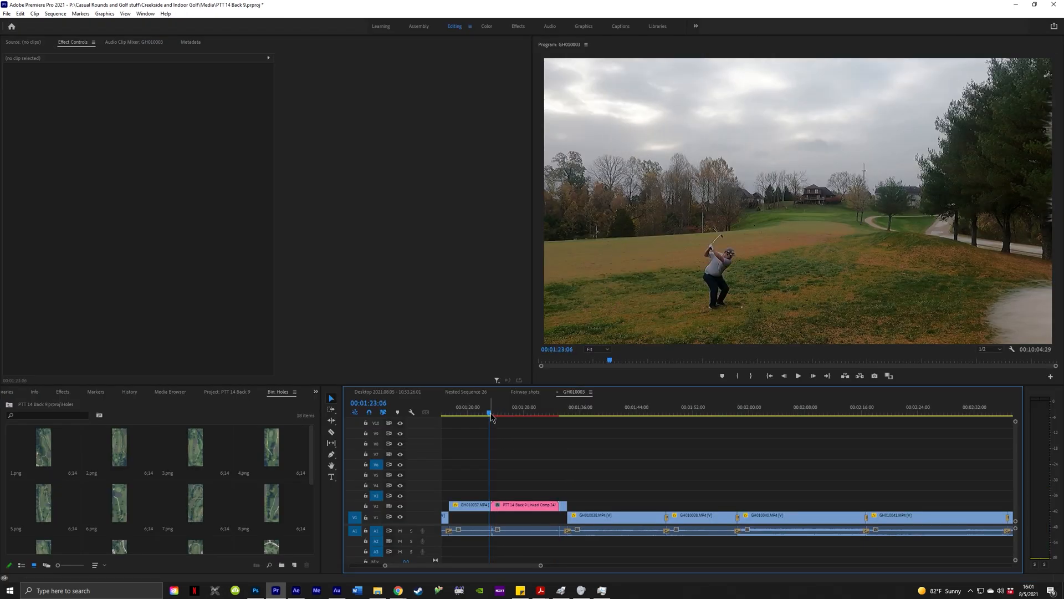
pyautogui.press('space')
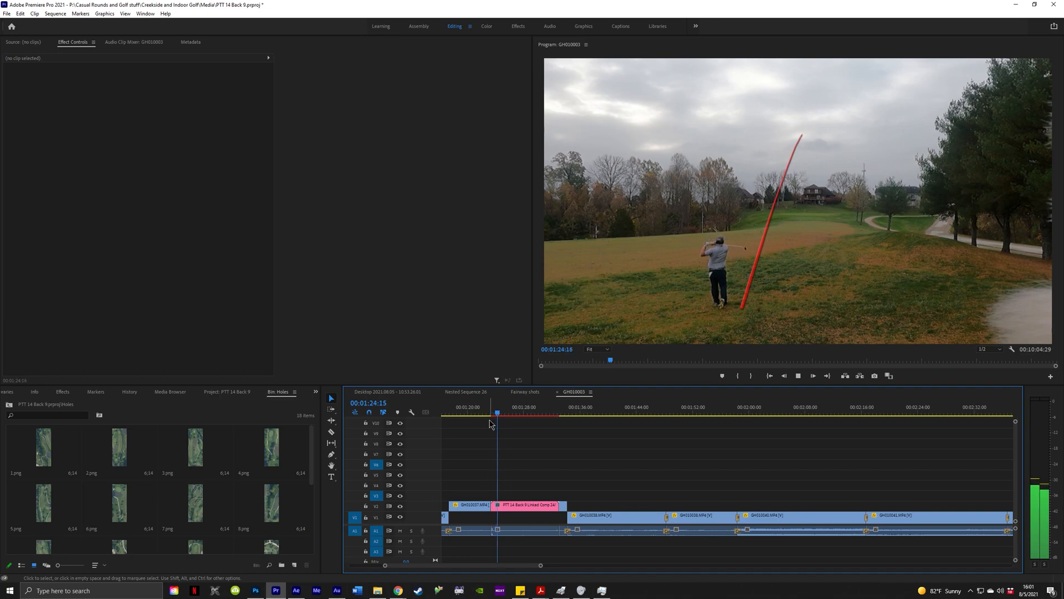